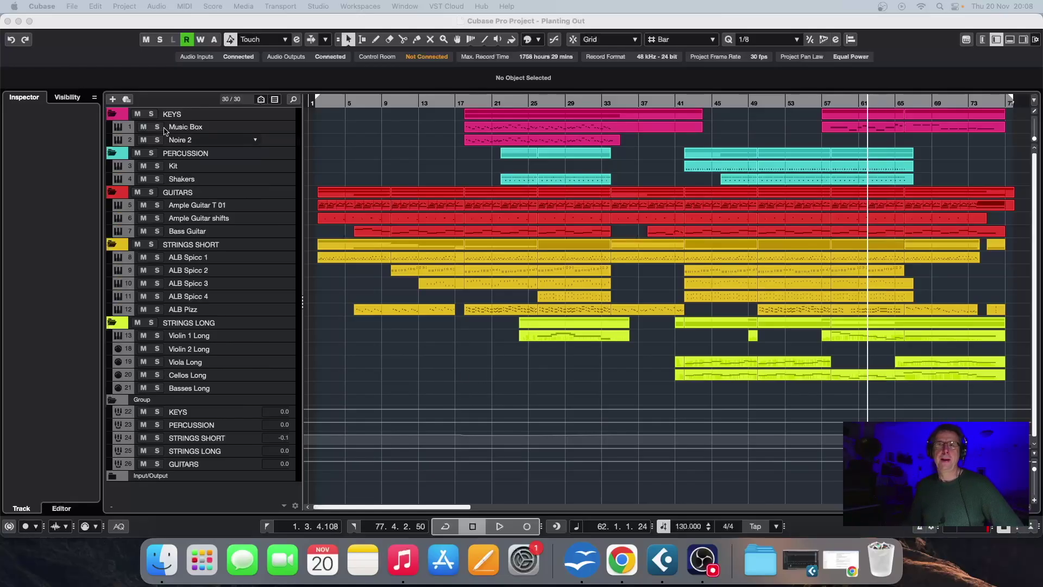
Open the Audio Mixdown export settings and move the dialog clear of the track list
{"action": "left_click", "coordinate": [336, 26]}
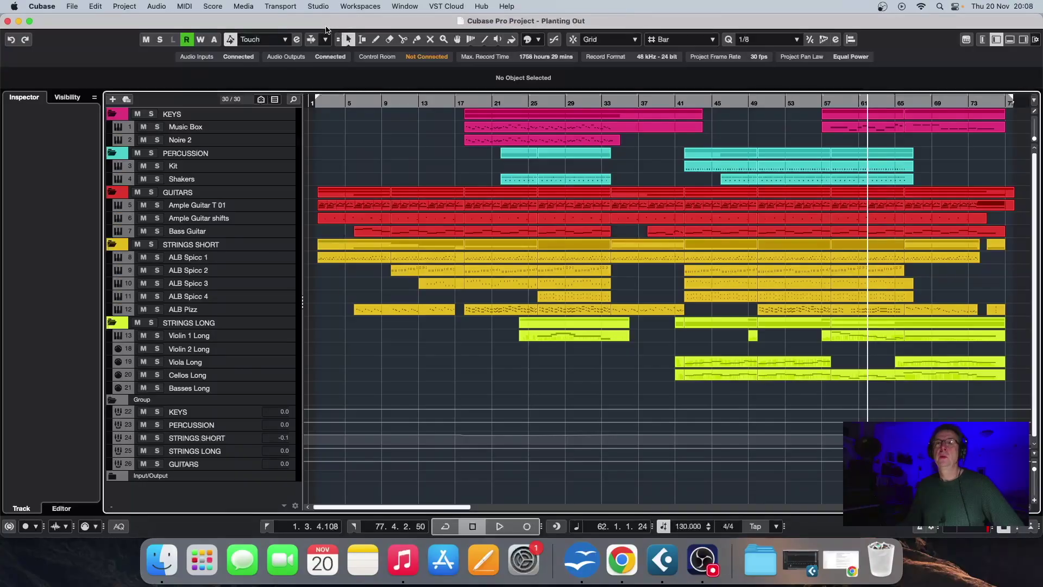
{"action": "left_click", "coordinate": [72, 6]}
{"action": "mouse_move", "coordinate": [111, 155]}
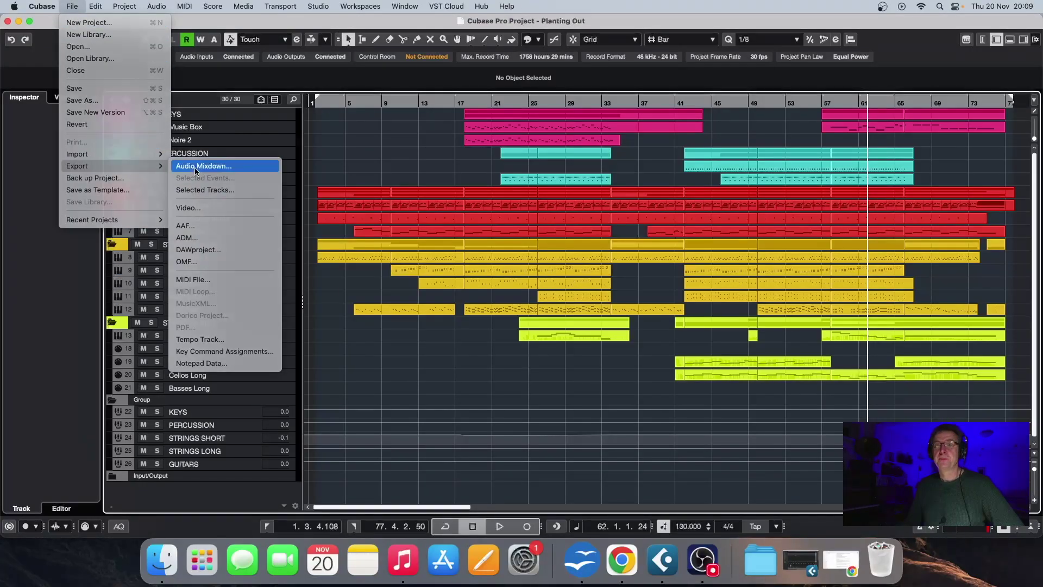
{"action": "left_click", "coordinate": [201, 166]}
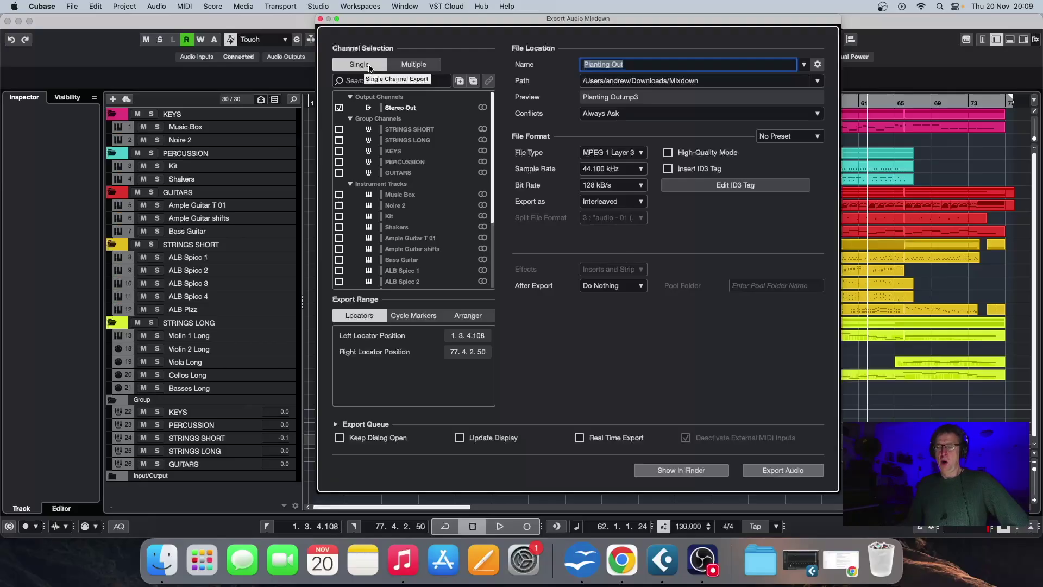
{"action": "left_click_drag", "start_coordinate": [465, 20], "coordinate": [574, 21]}
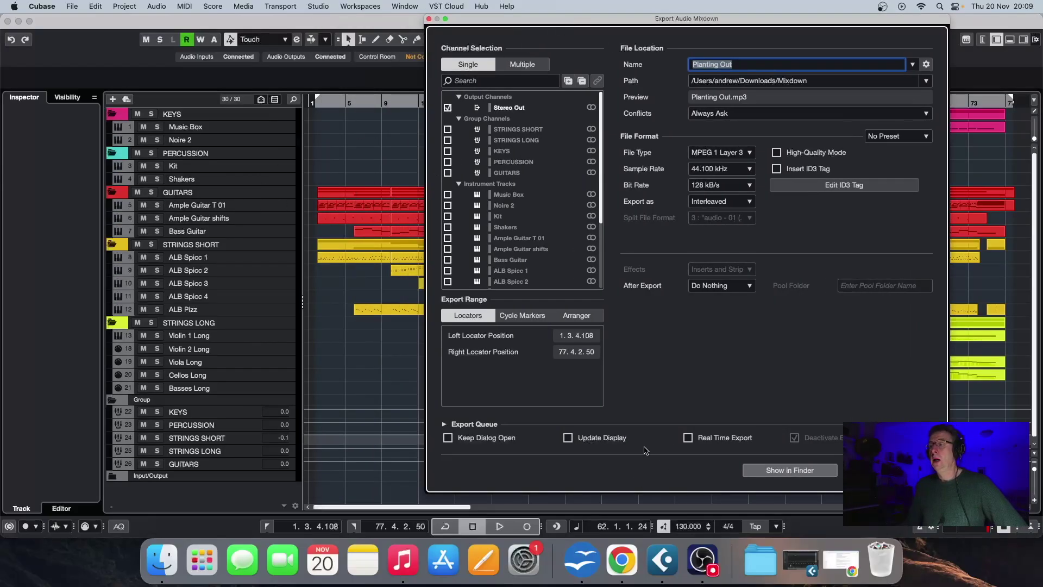
Try soloing the GUITARS folder with Real Time Export enabled, close the mixdown dialog and clear all solo states
{"action": "left_click", "coordinate": [151, 192]}
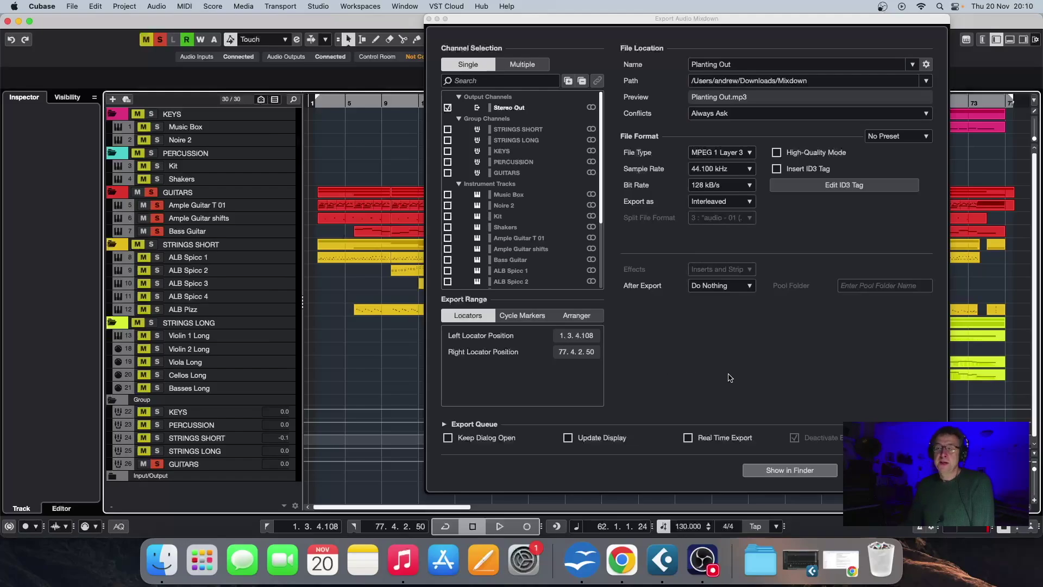
{"action": "left_click", "coordinate": [688, 438]}
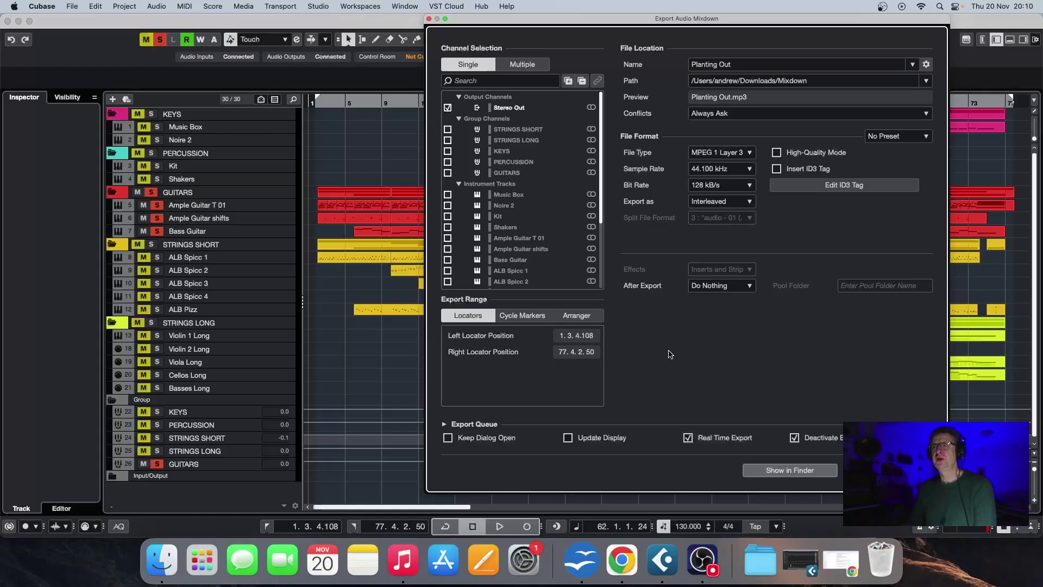
{"action": "left_click", "coordinate": [430, 19]}
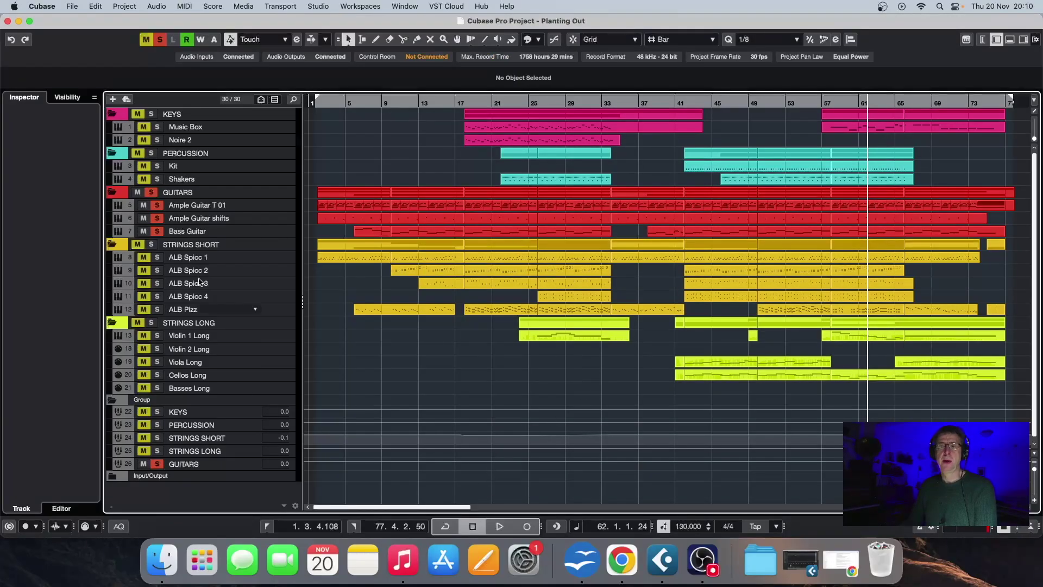
{"action": "left_click", "coordinate": [160, 41]}
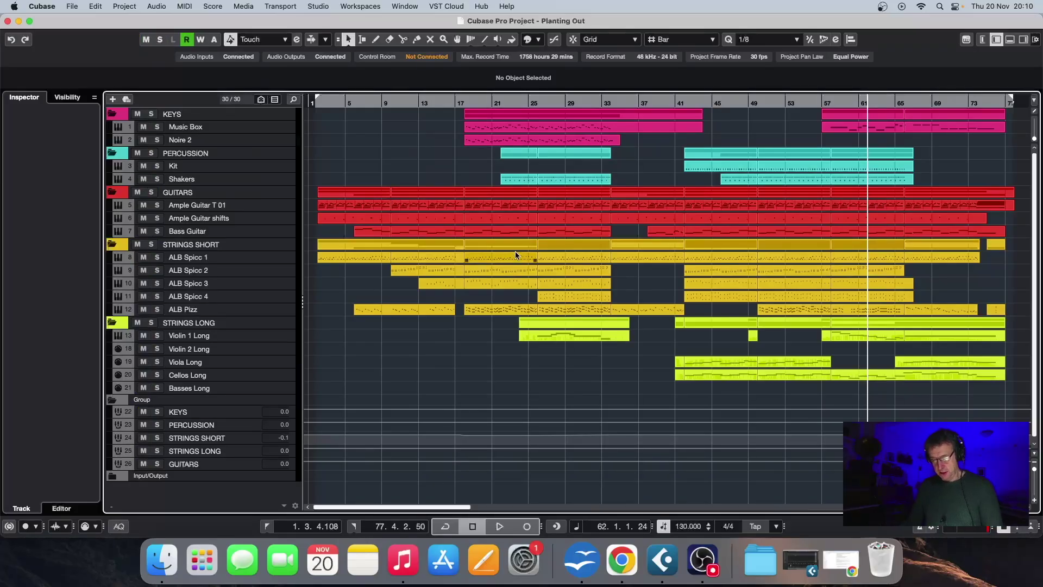
Play the opening from just before bar 2 to check the start of the export range at the left locator
{"action": "key", "text": "h"}
{"action": "key", "text": "h"}
{"action": "key", "text": "h"}
{"action": "key", "text": "h"}
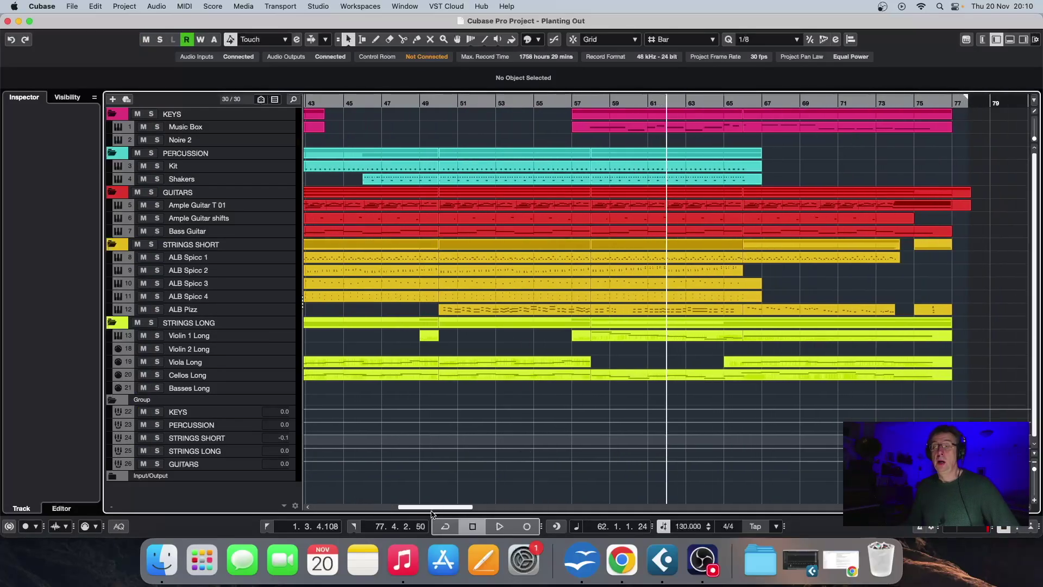
{"action": "left_click_drag", "start_coordinate": [432, 507], "coordinate": [346, 507]}
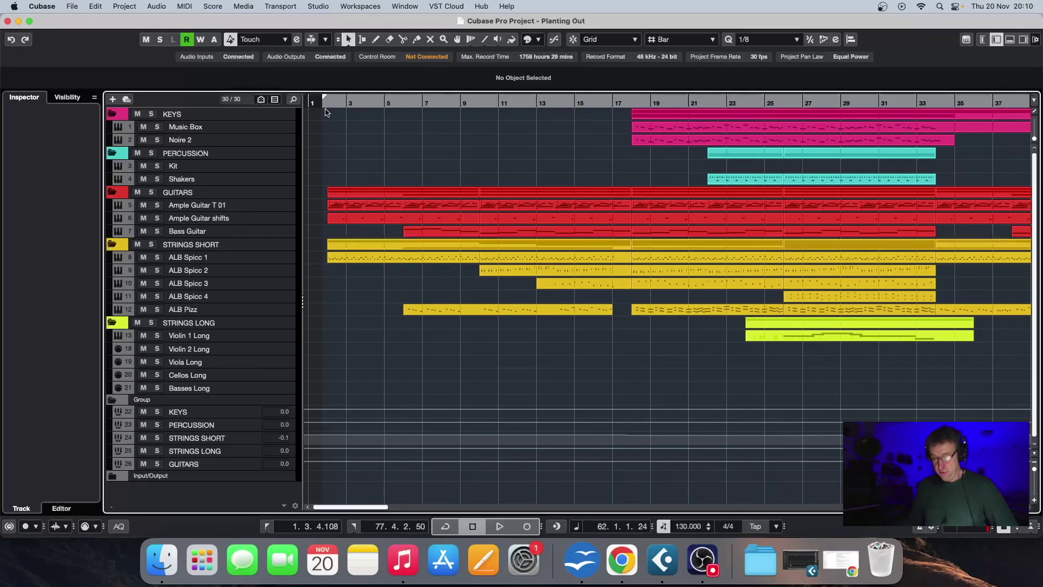
{"action": "key", "text": "h"}
{"action": "key", "text": "h"}
{"action": "key", "text": "h"}
{"action": "key", "text": "h"}
{"action": "key", "text": "h"}
{"action": "key", "text": "h"}
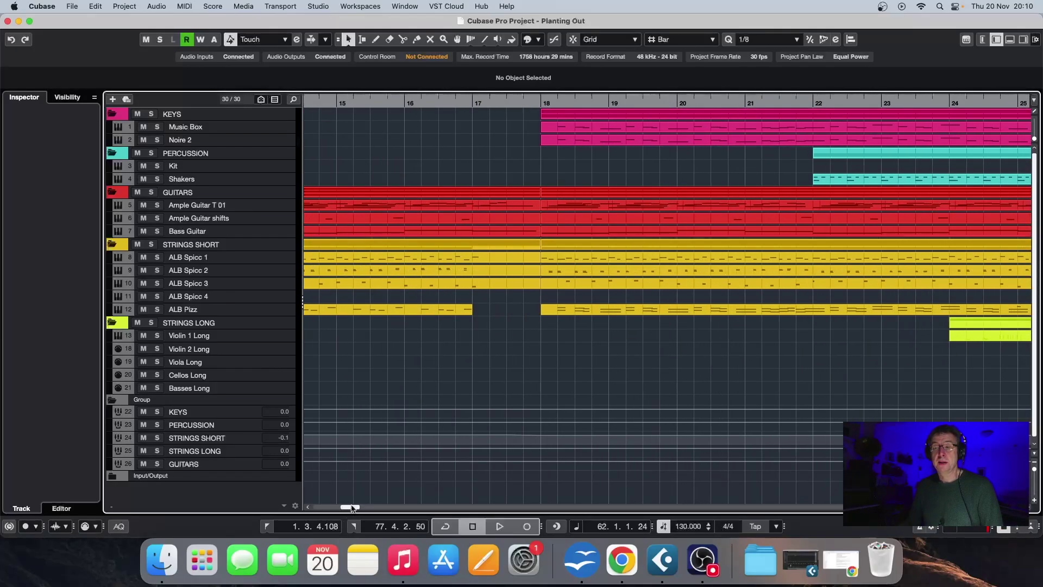
{"action": "left_click_drag", "start_coordinate": [351, 508], "coordinate": [324, 507]}
{"action": "left_click", "coordinate": [360, 100]}
{"action": "key", "text": "space"}
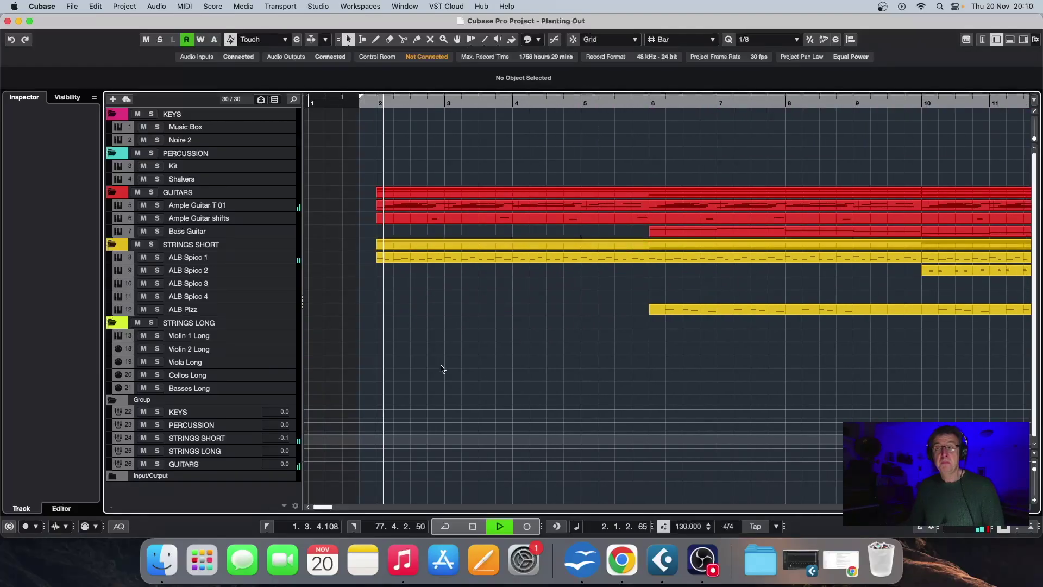
{"action": "key", "text": "space"}
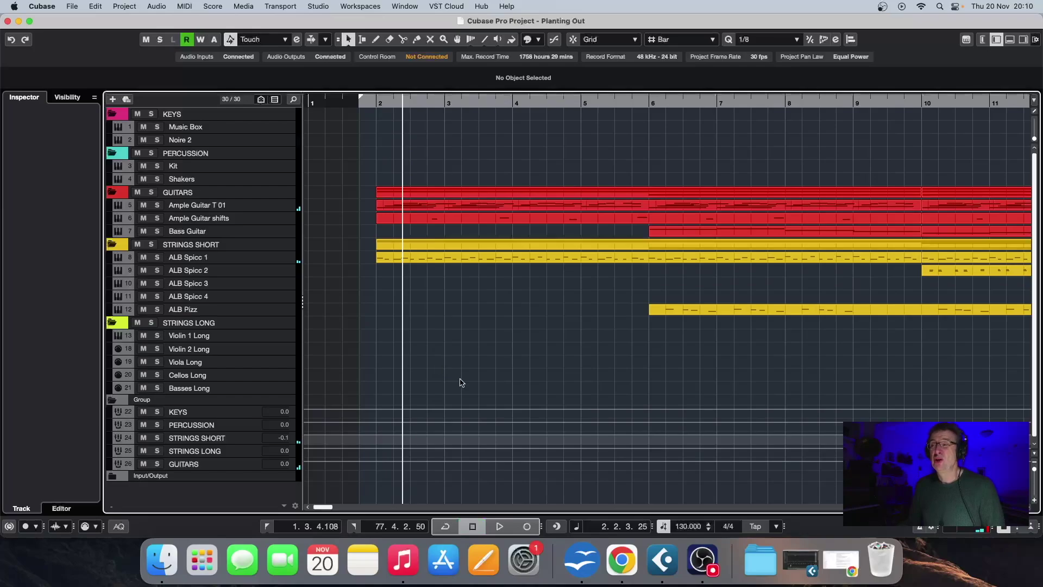
Play the song's ending from about bar 74 to check where the sound dies away before the right locator
{"action": "key", "text": "g"}
{"action": "key", "text": "g"}
{"action": "key", "text": "g"}
{"action": "key", "text": "g"}
{"action": "key", "text": "g"}
{"action": "key", "text": "g"}
{"action": "key", "text": "g"}
{"action": "key", "text": "g"}
{"action": "scroll", "coordinate": [776, 343], "scroll_direction": "right", "scroll_amount": 5}
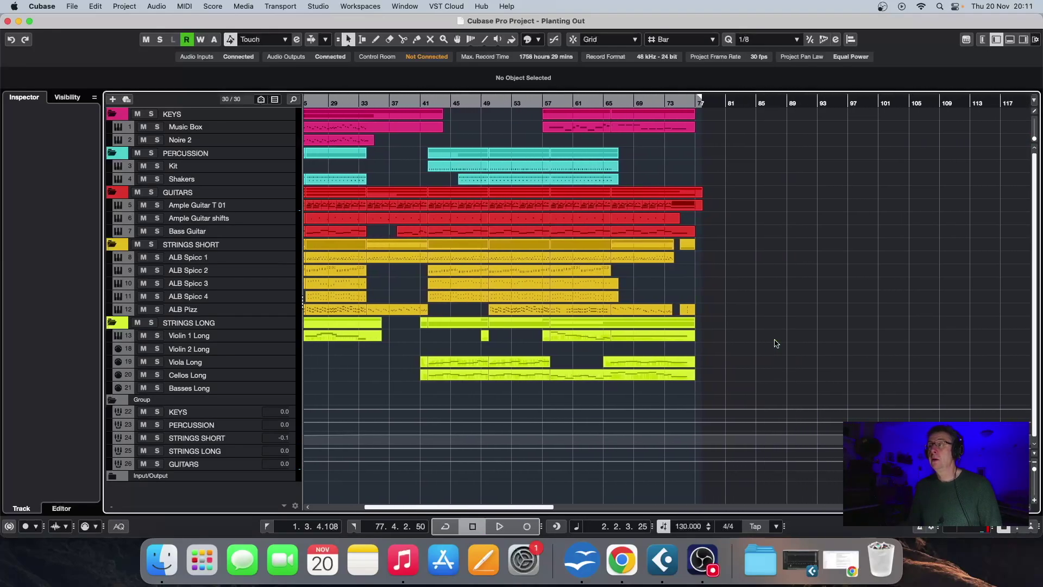
{"action": "left_click", "coordinate": [680, 104]}
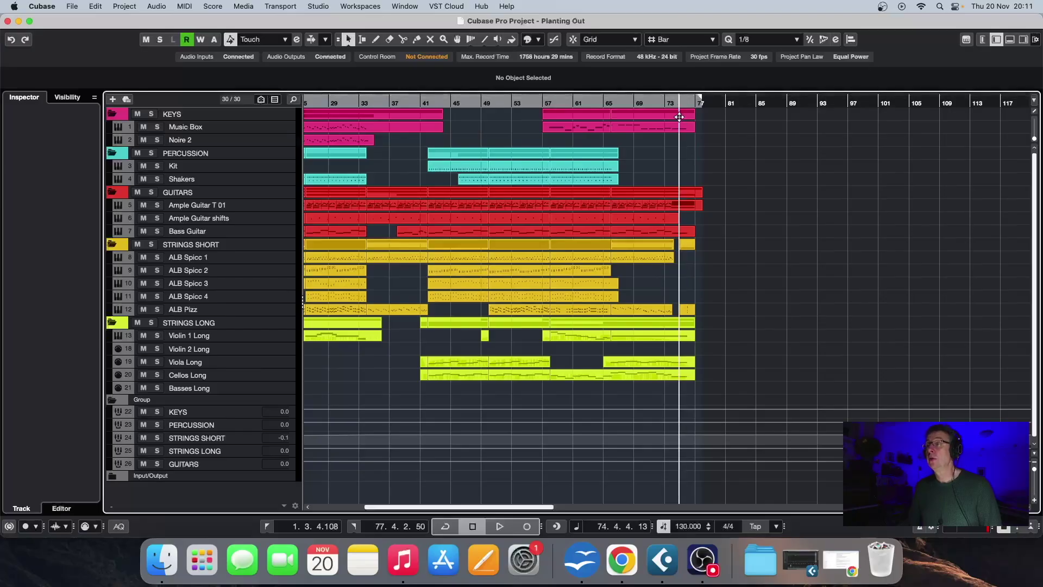
{"action": "key", "text": "h"}
{"action": "key", "text": "h"}
{"action": "key", "text": "h"}
{"action": "key", "text": "h"}
{"action": "key", "text": "h"}
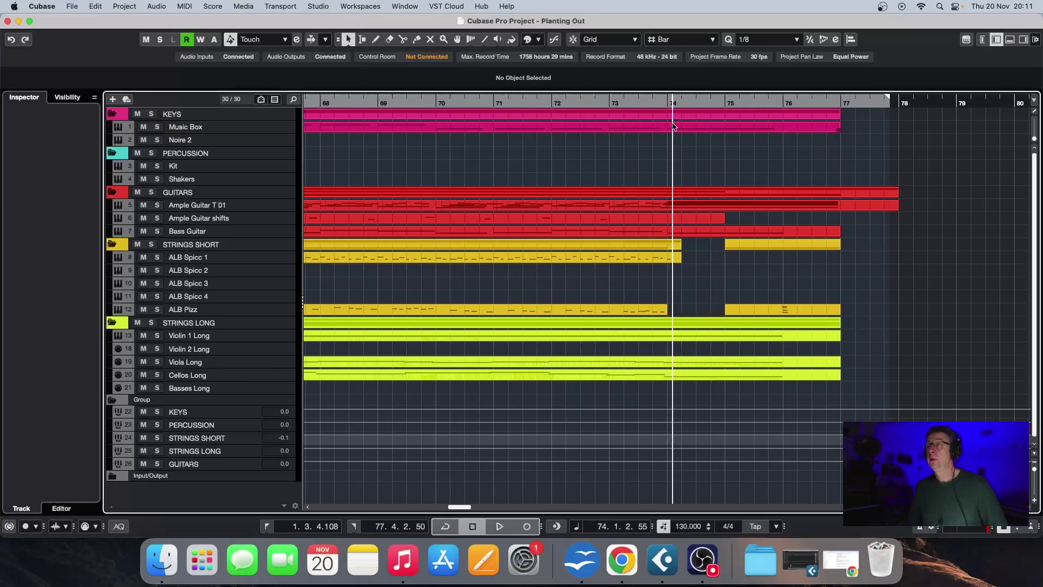
{"action": "key", "text": "space"}
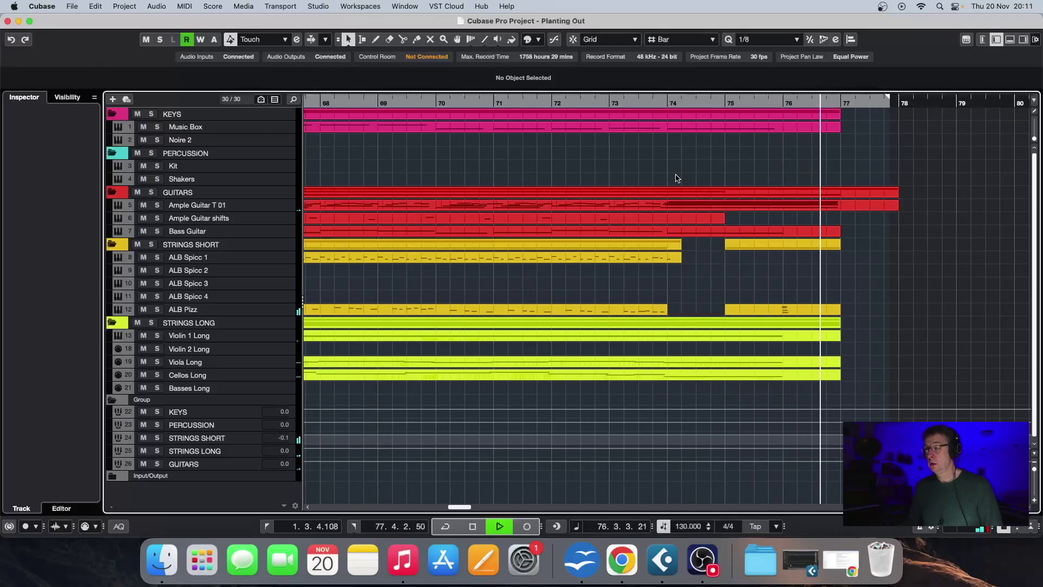
{"action": "key", "text": "space"}
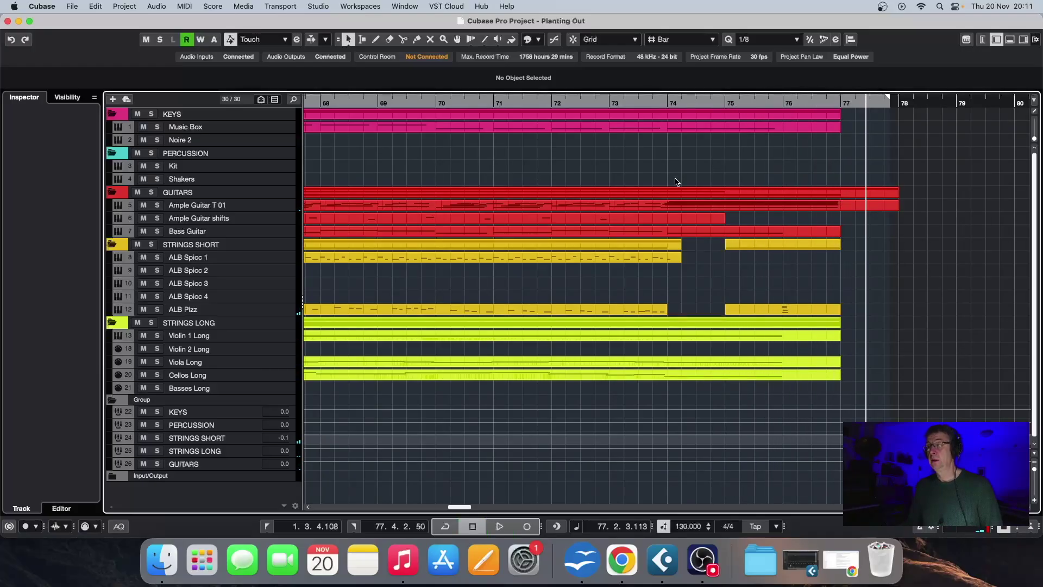
Move the right locator to 77.2.4.18 and play the ending from just before bar 75 to check it
{"action": "left_click_drag", "start_coordinate": [890, 101], "coordinate": [867, 102]}
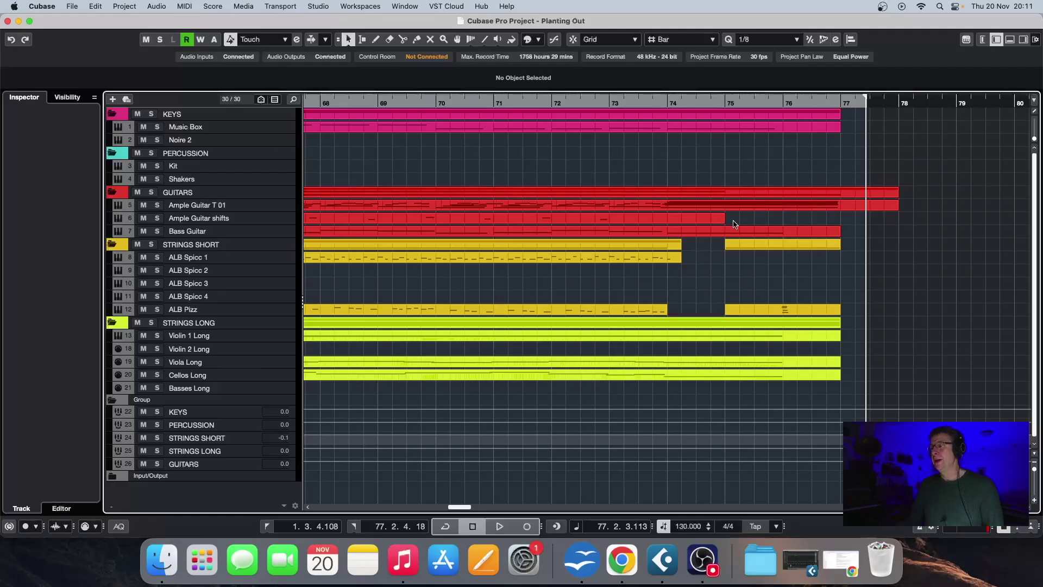
{"action": "left_click", "coordinate": [718, 104]}
{"action": "key", "text": "space"}
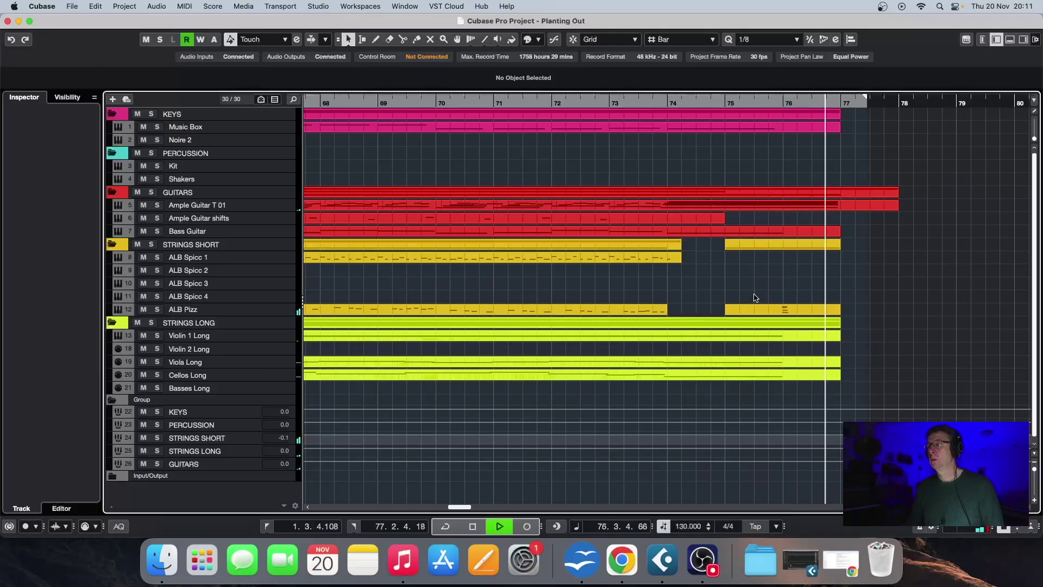
{"action": "key", "text": "space"}
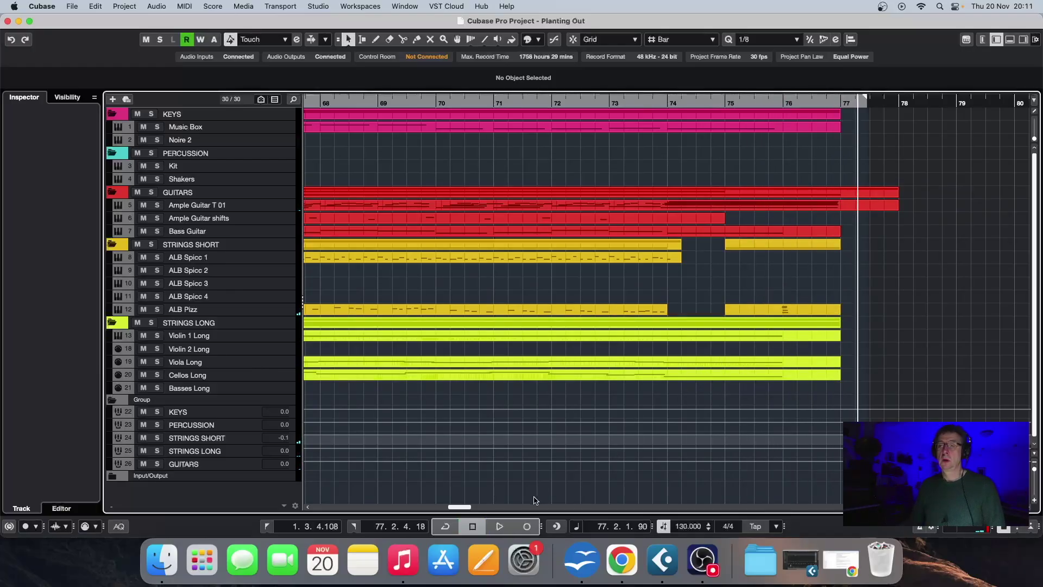
Zoom the timeline out to show the whole arrangement from bar 1 to the right locator
{"action": "key", "text": "g"}
{"action": "key", "text": "g"}
{"action": "key", "text": "g"}
{"action": "key", "text": "g"}
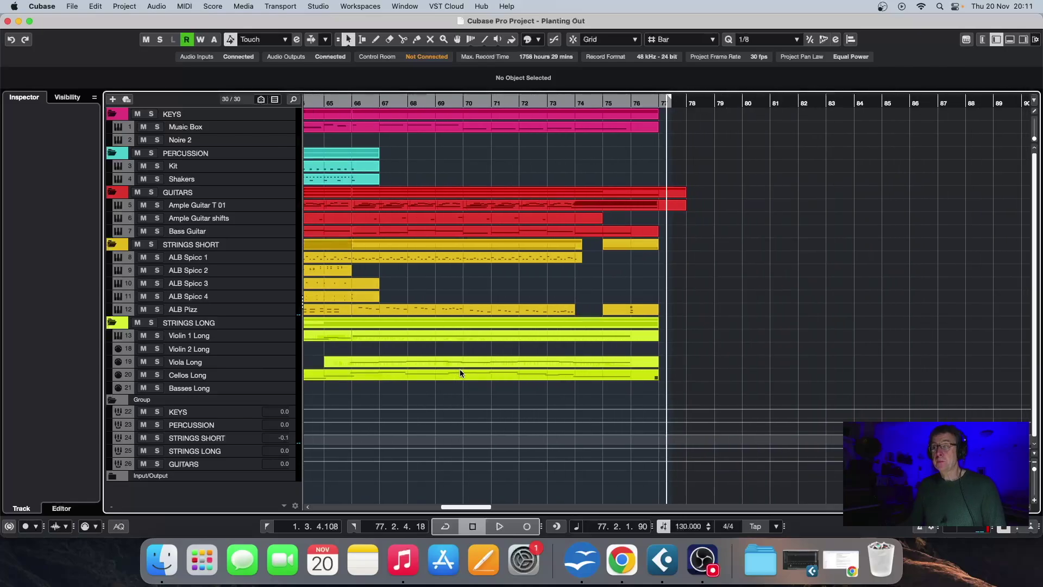
{"action": "left_click_drag", "start_coordinate": [468, 507], "coordinate": [373, 509]}
{"action": "key", "text": "g"}
{"action": "key", "text": "g"}
{"action": "key", "text": "g"}
{"action": "key", "text": "g"}
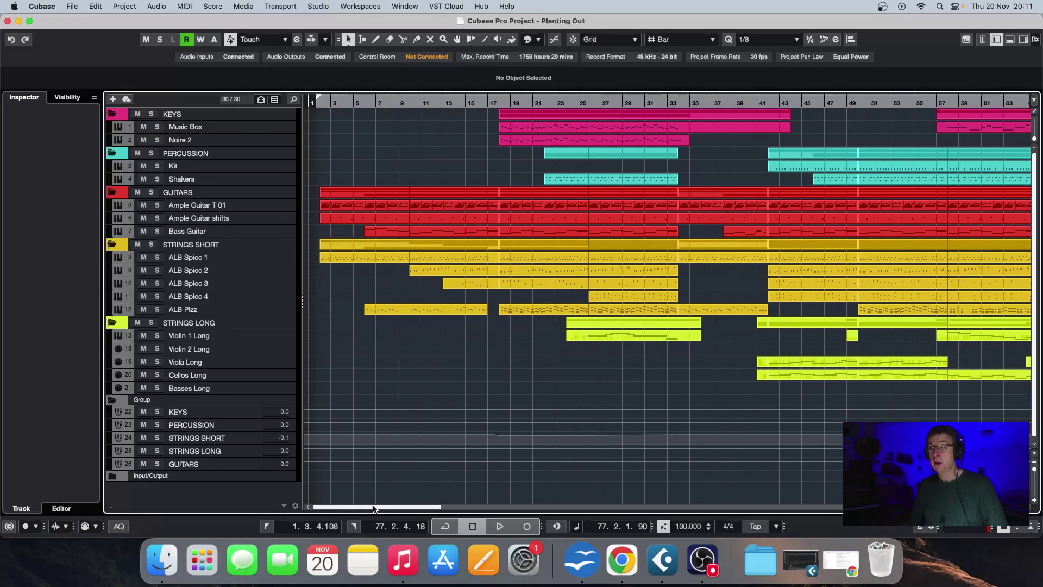
{"action": "key", "text": "h"}
{"action": "key", "text": "h"}
{"action": "key", "text": "h"}
{"action": "left_click_drag", "start_coordinate": [433, 509], "coordinate": [331, 512]}
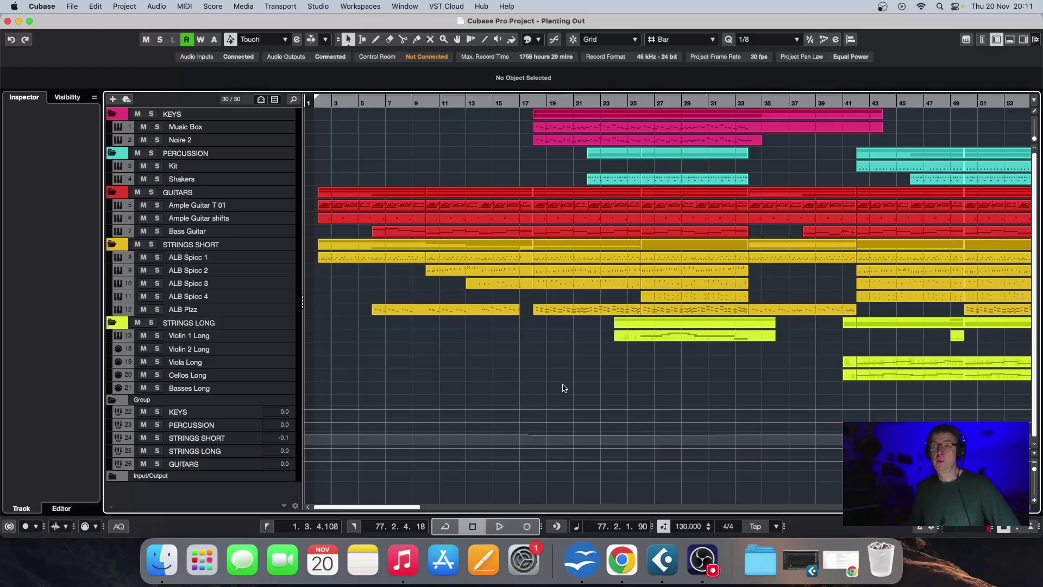
{"action": "key", "text": "g"}
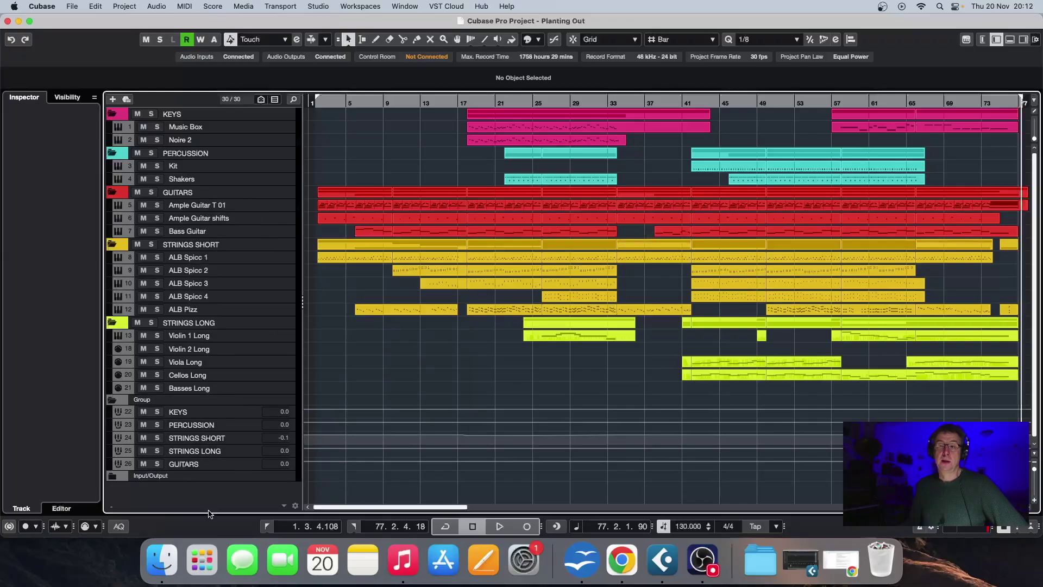
Audition the STRINGS SHORT folder in solo from about bar 18, and unsolo it after stopping playback
{"action": "left_click", "coordinate": [151, 244]}
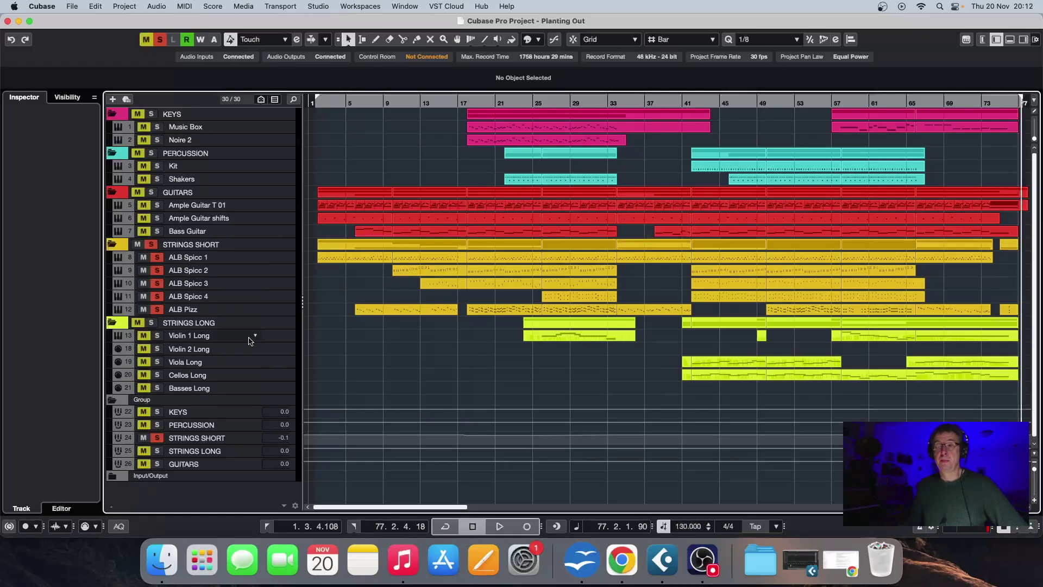
{"action": "left_click", "coordinate": [468, 104]}
{"action": "key", "text": "space"}
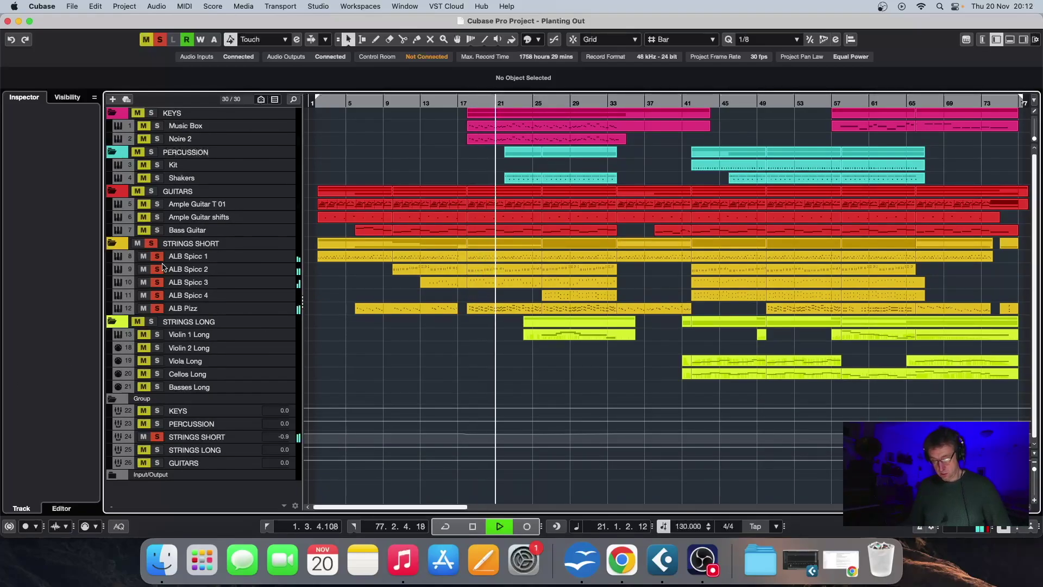
{"action": "key", "text": "space"}
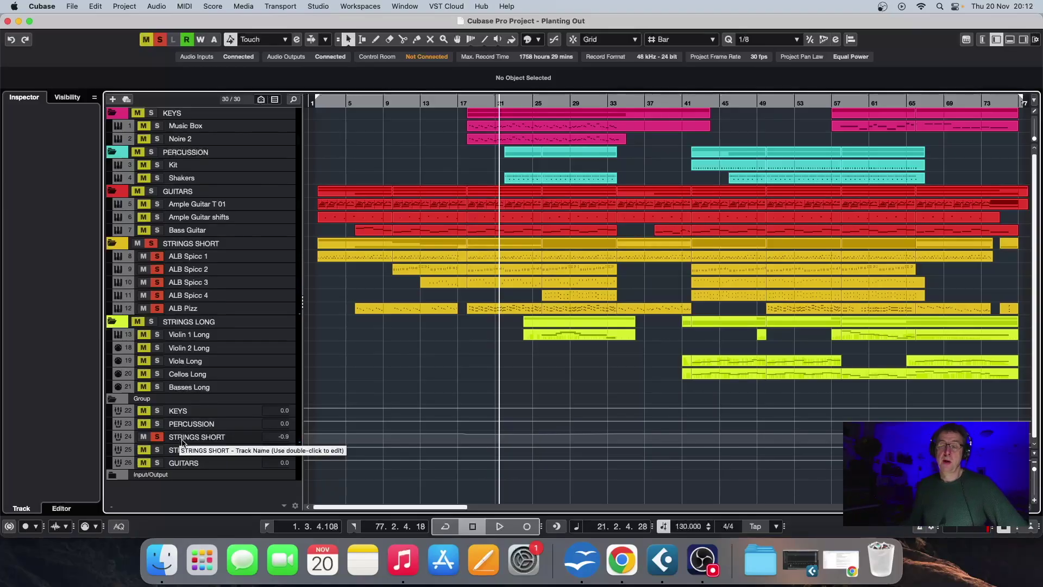
{"action": "left_click", "coordinate": [153, 245]}
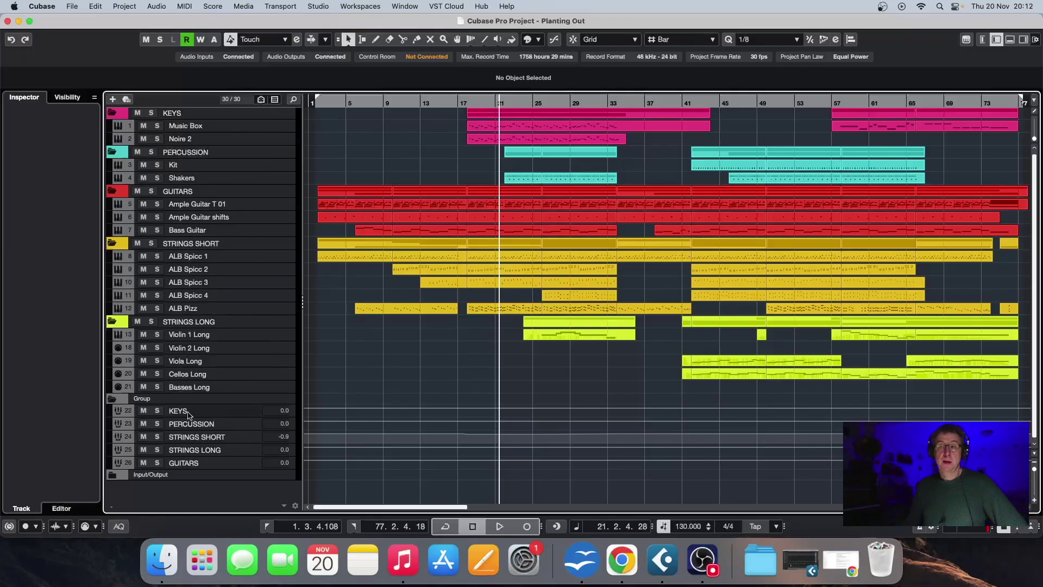
Select the ALB Spicc 1 through ALB Pizz tracks and inspect the option for adding a group track to them, without adding one
{"action": "left_click", "coordinate": [282, 260]}
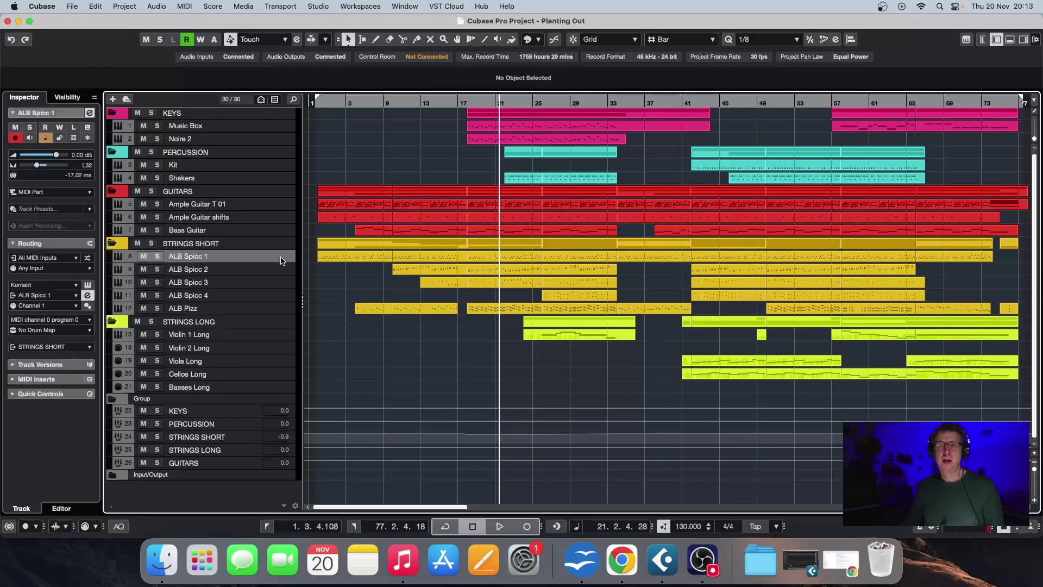
{"action": "left_click", "coordinate": [271, 308], "text": "shift"}
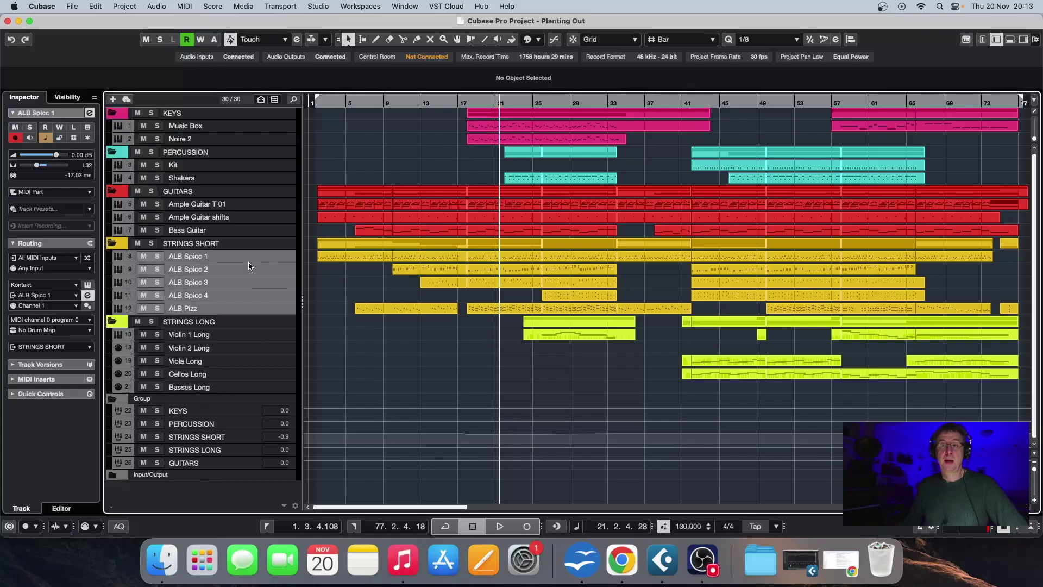
{"action": "right_click", "coordinate": [263, 257]}
{"action": "mouse_move", "coordinate": [274, 267]}
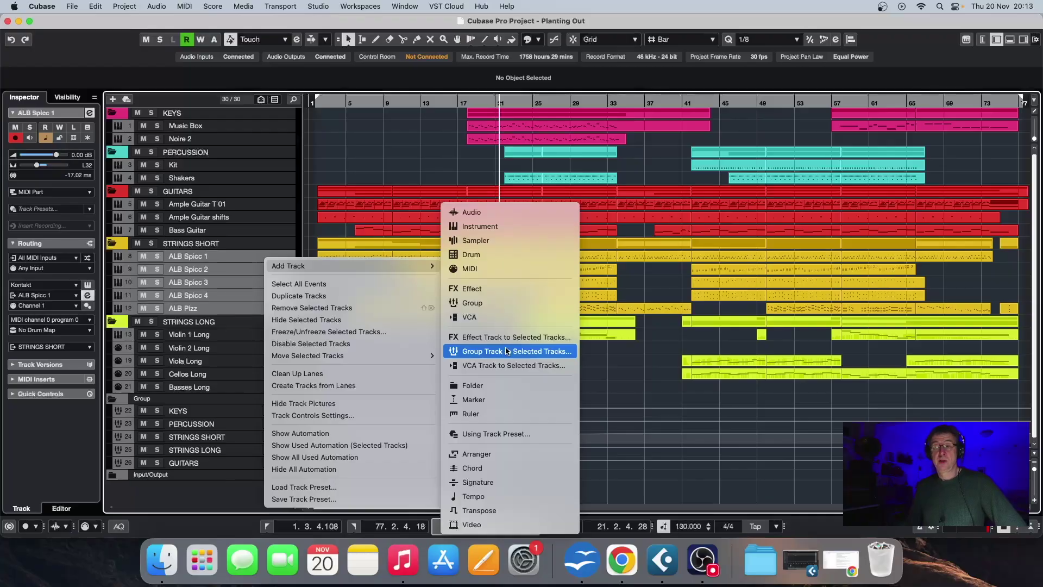
{"action": "left_click", "coordinate": [634, 378]}
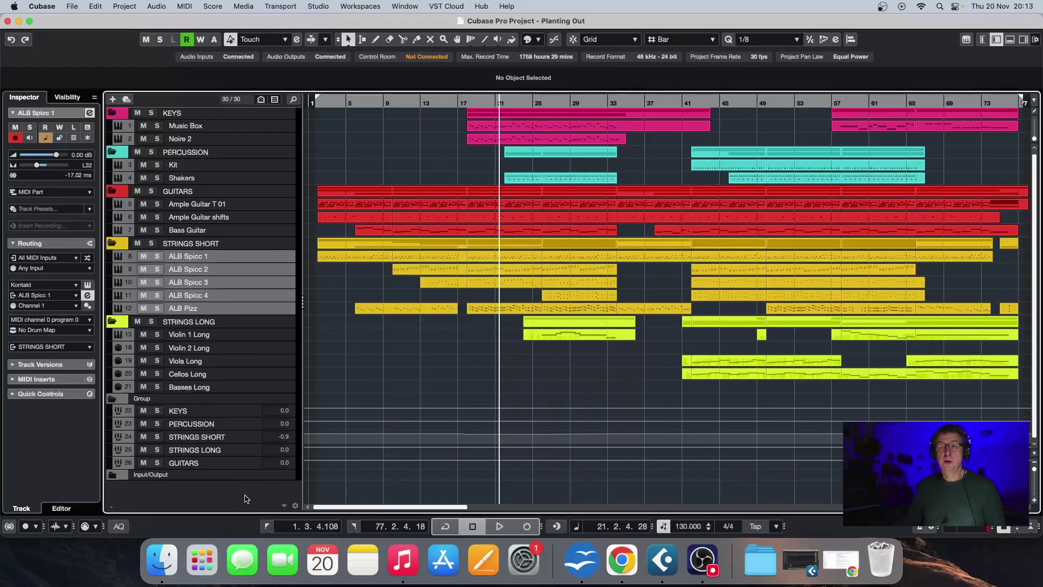
Check the output routing of ALB Spicc 3 in the MixConsole, keep it on the STRINGS SHORT group, and close the console
{"action": "scroll", "coordinate": [246, 499], "scroll_direction": "down", "scroll_amount": 1}
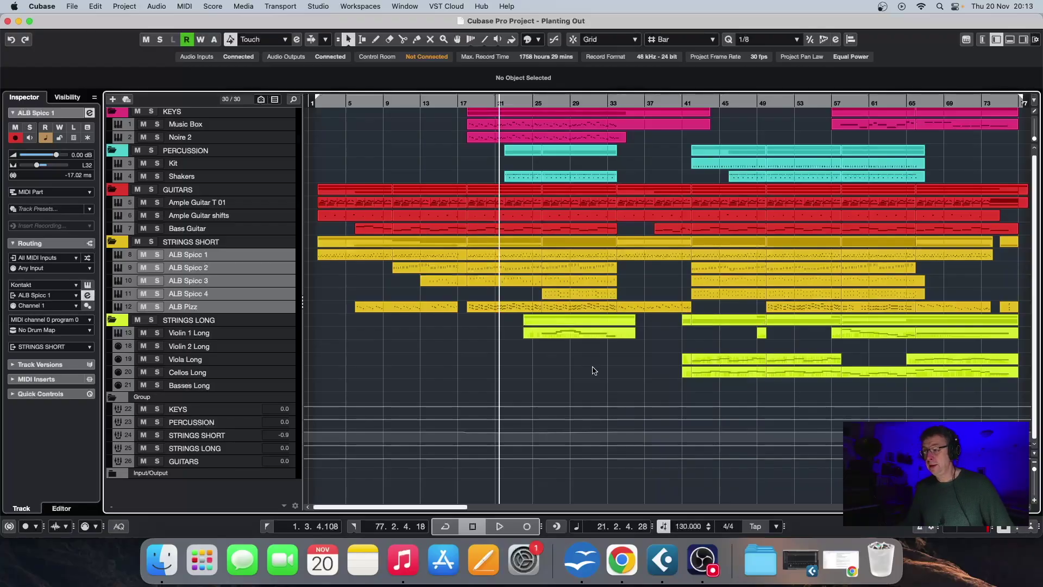
{"action": "left_click", "coordinate": [800, 560]}
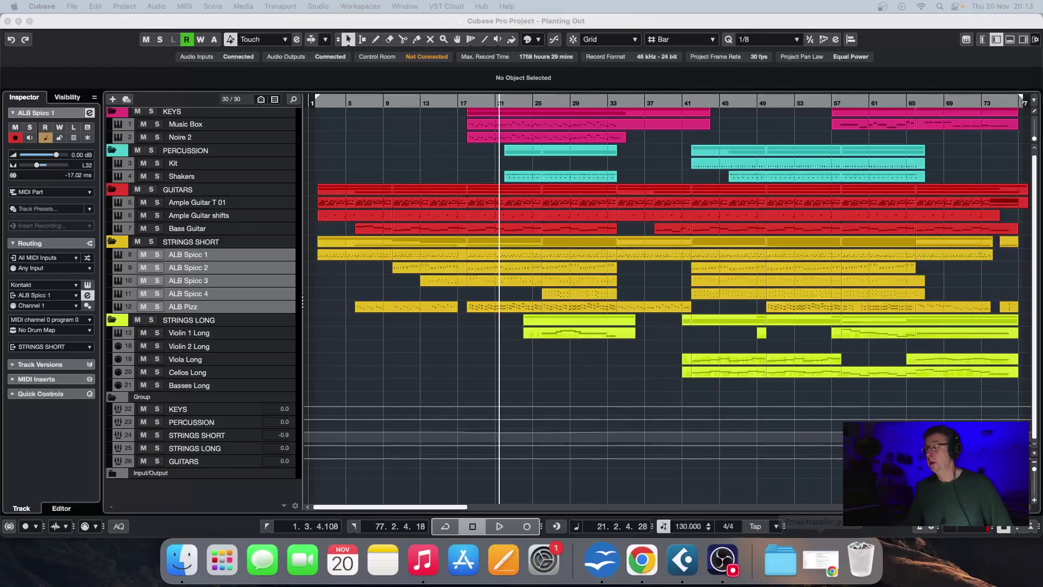
{"action": "key", "text": "F3"}
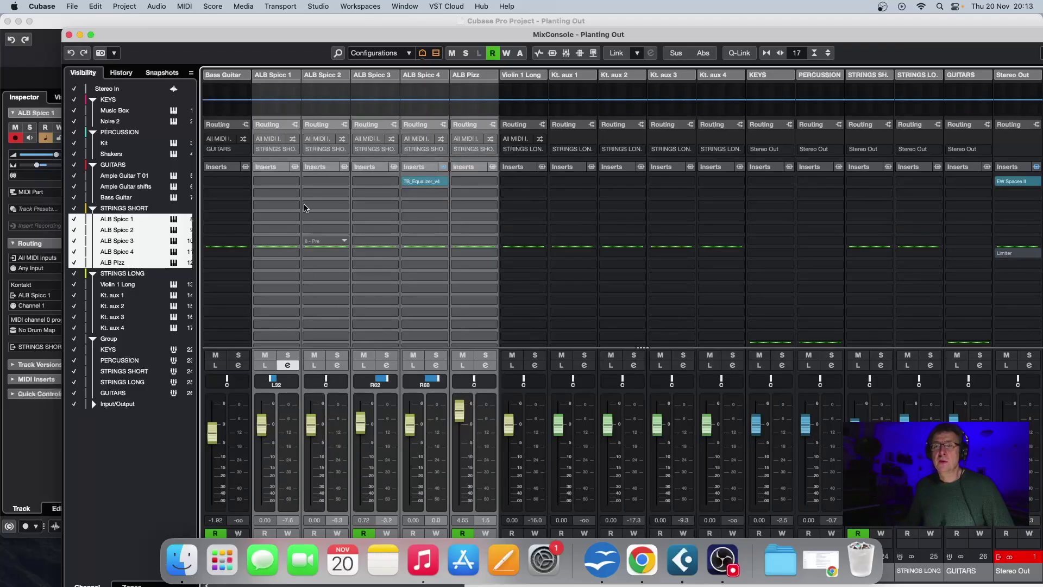
{"action": "left_click_drag", "start_coordinate": [286, 38], "coordinate": [285, 17]}
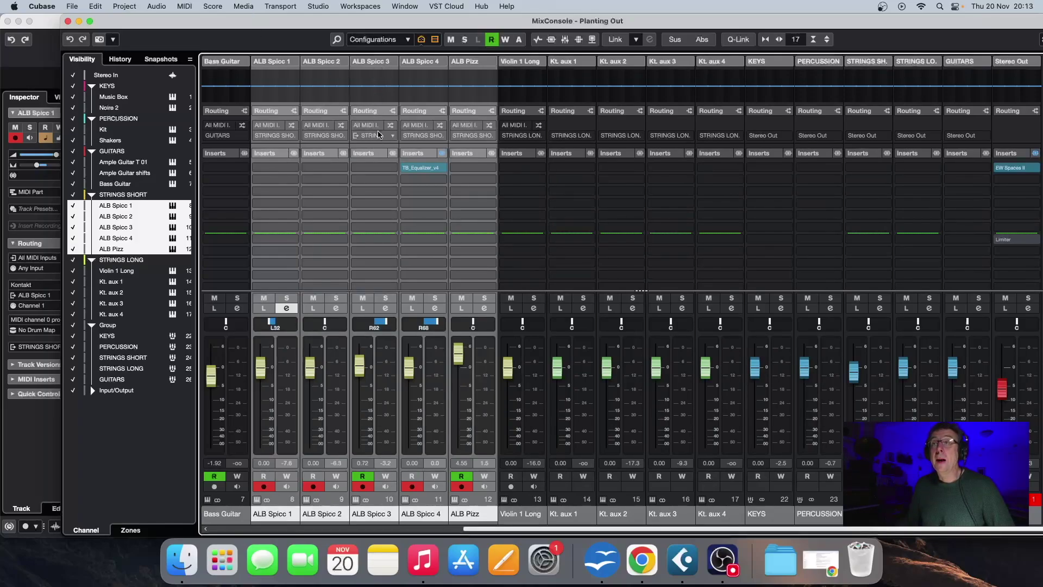
{"action": "left_click", "coordinate": [382, 111]}
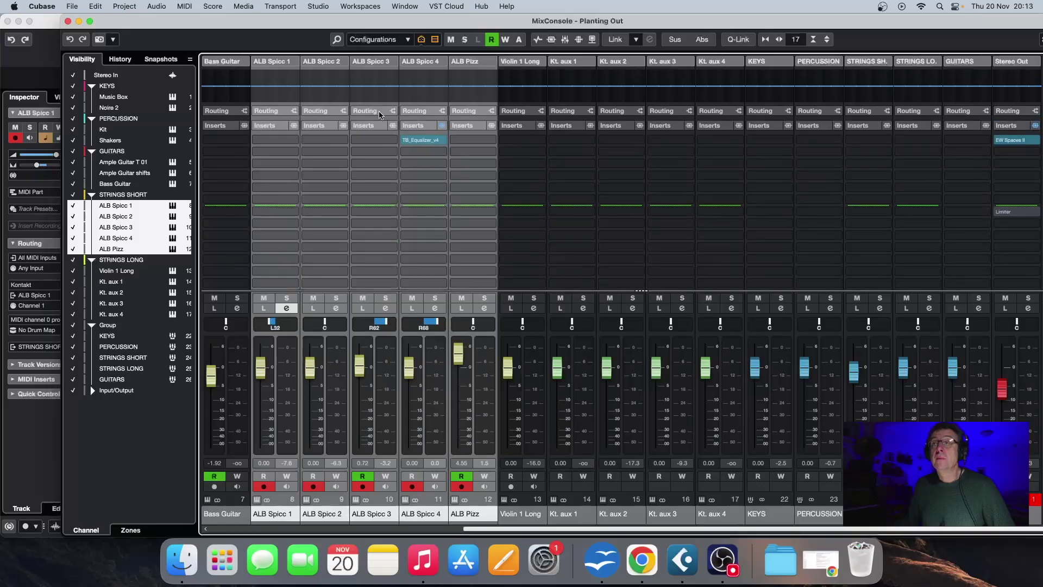
{"action": "left_click", "coordinate": [379, 113]}
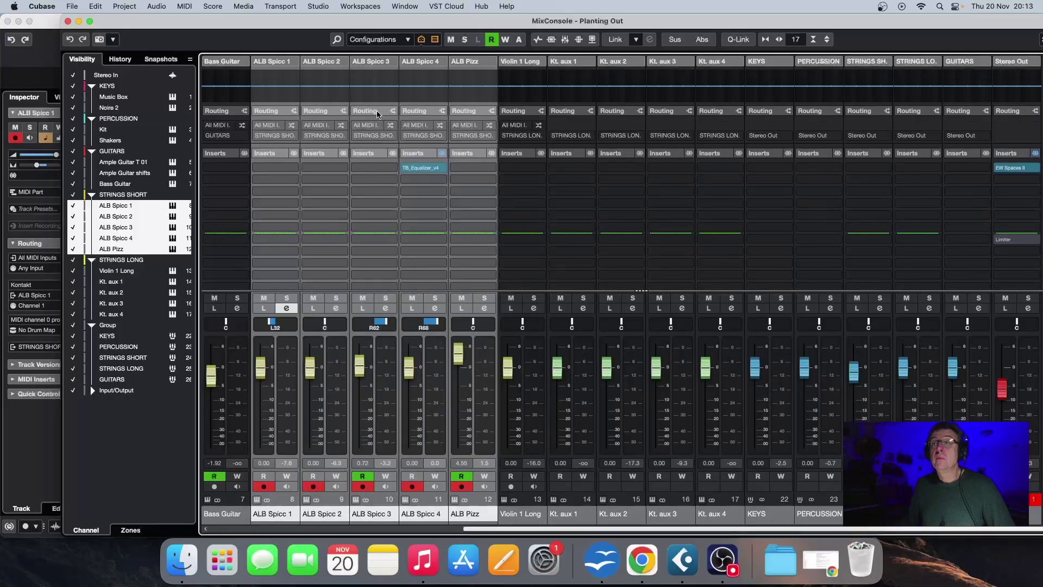
{"action": "left_click", "coordinate": [392, 139]}
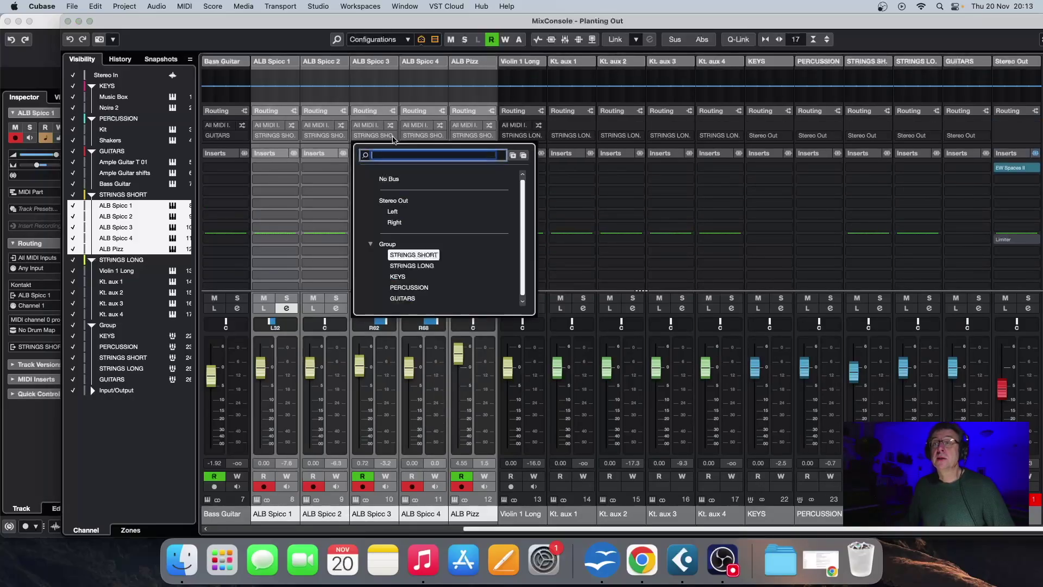
{"action": "left_click", "coordinate": [409, 258]}
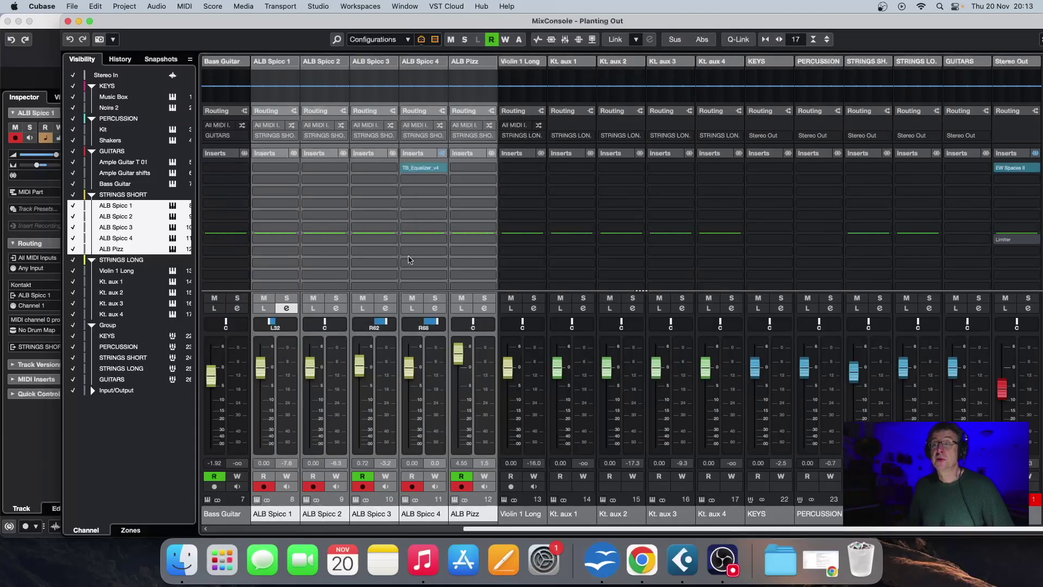
{"action": "left_click", "coordinate": [68, 21]}
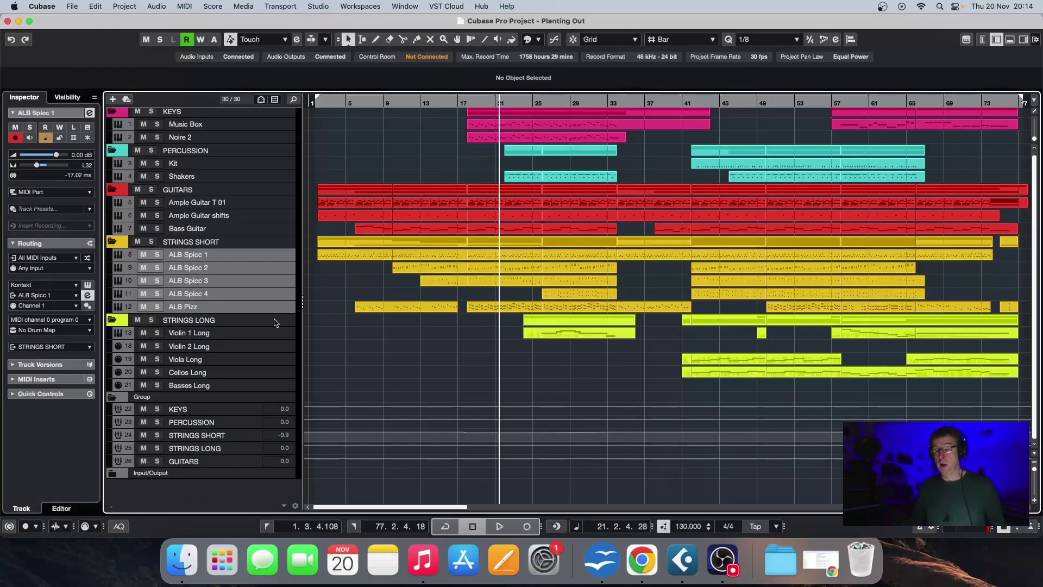
Play the arrangement briefly from about bar 21 and stop playback
{"action": "key", "text": "space"}
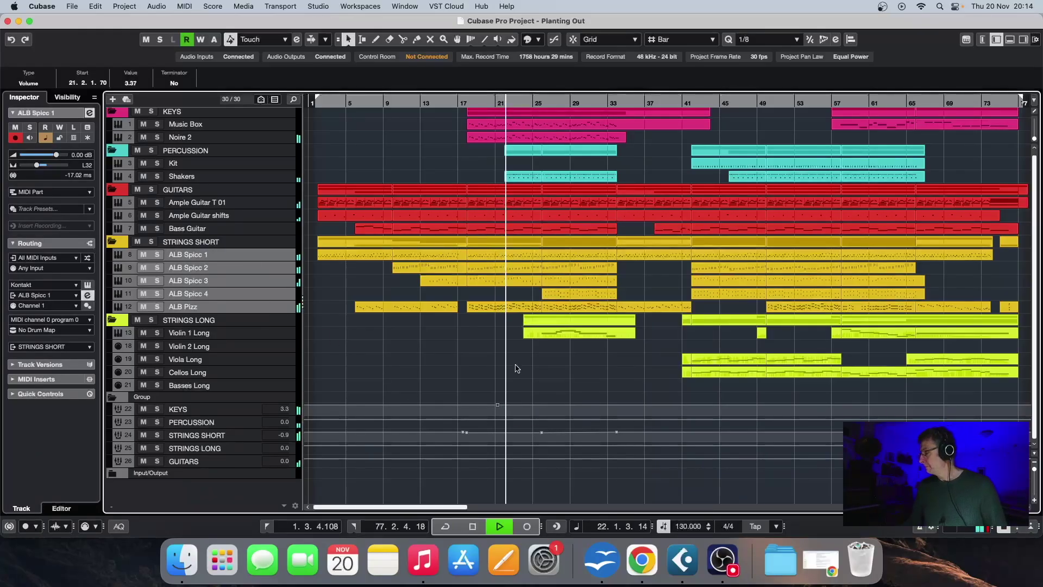
{"action": "key", "text": "space"}
{"action": "left_click", "coordinate": [481, 371]}
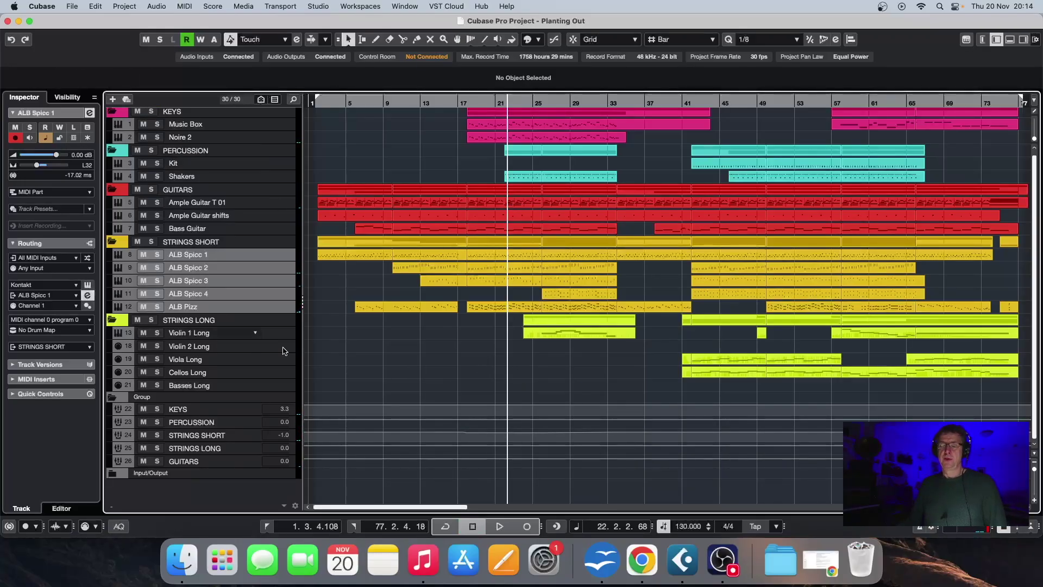
Open the Audio Mixdown export and switch the channel selection to Multiple
{"action": "left_click", "coordinate": [72, 7]}
{"action": "mouse_move", "coordinate": [130, 166]}
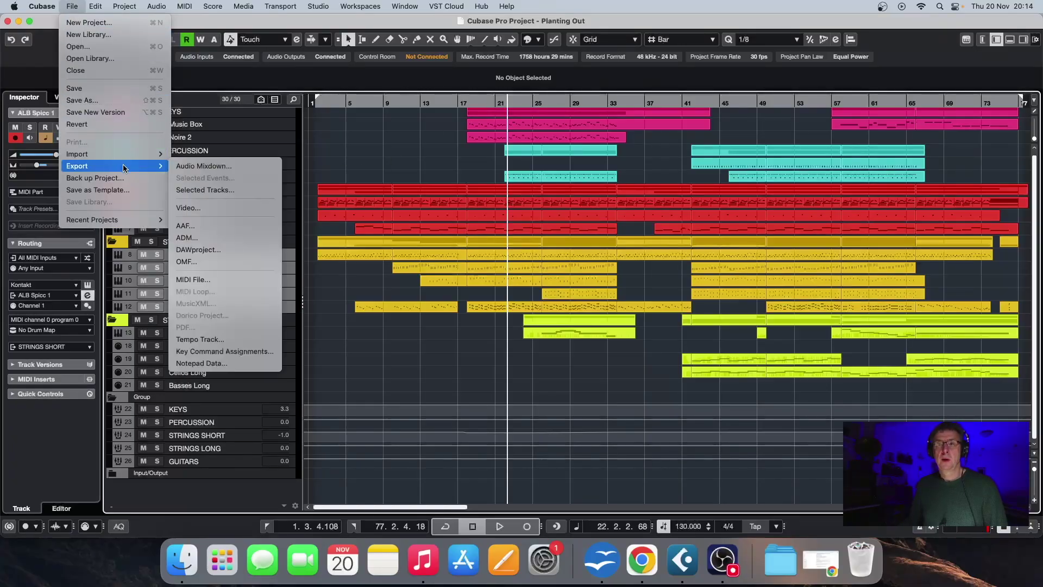
{"action": "left_click", "coordinate": [196, 166]}
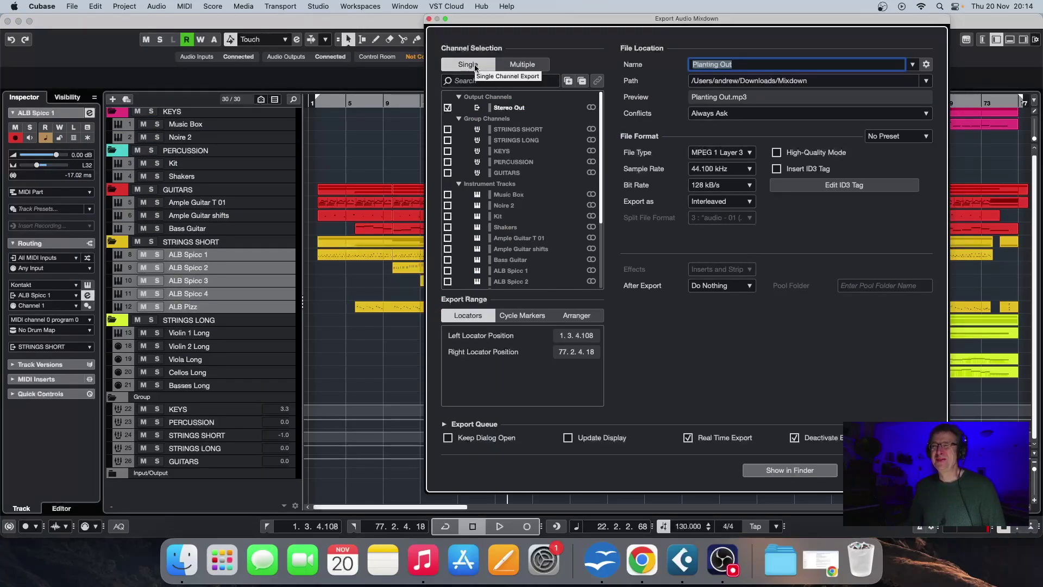
{"action": "left_click", "coordinate": [523, 66]}
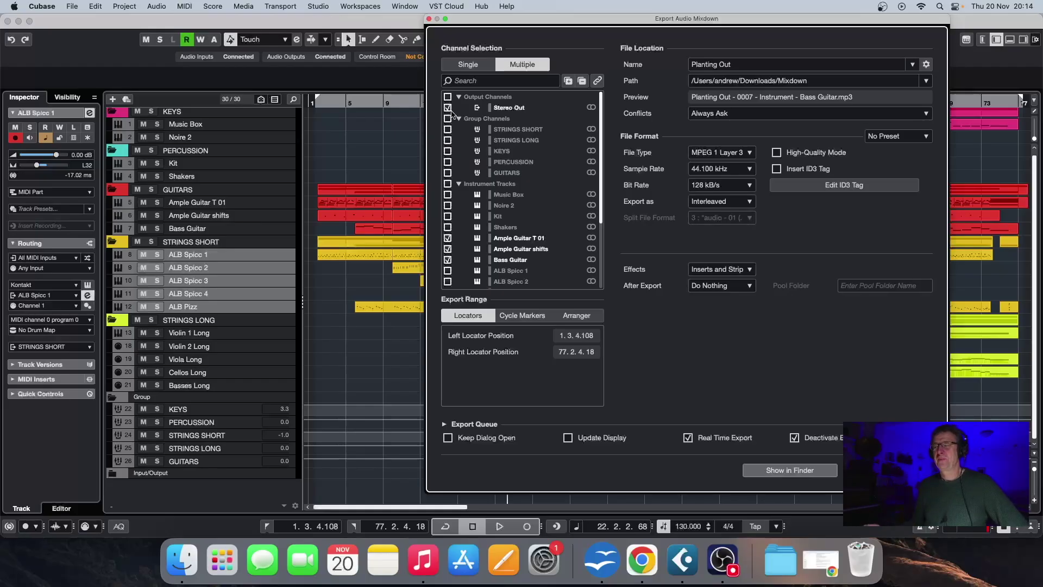
Exclude Ample Guitar T 01, Ample Guitar shifts, Bass Guitar and Stereo Out from the export and review the channel list
{"action": "left_click", "coordinate": [448, 238]}
{"action": "left_click", "coordinate": [448, 249]}
{"action": "left_click", "coordinate": [448, 260]}
{"action": "scroll", "coordinate": [528, 260], "scroll_direction": "down", "scroll_amount": 4}
{"action": "scroll", "coordinate": [528, 260], "scroll_direction": "up", "scroll_amount": 3}
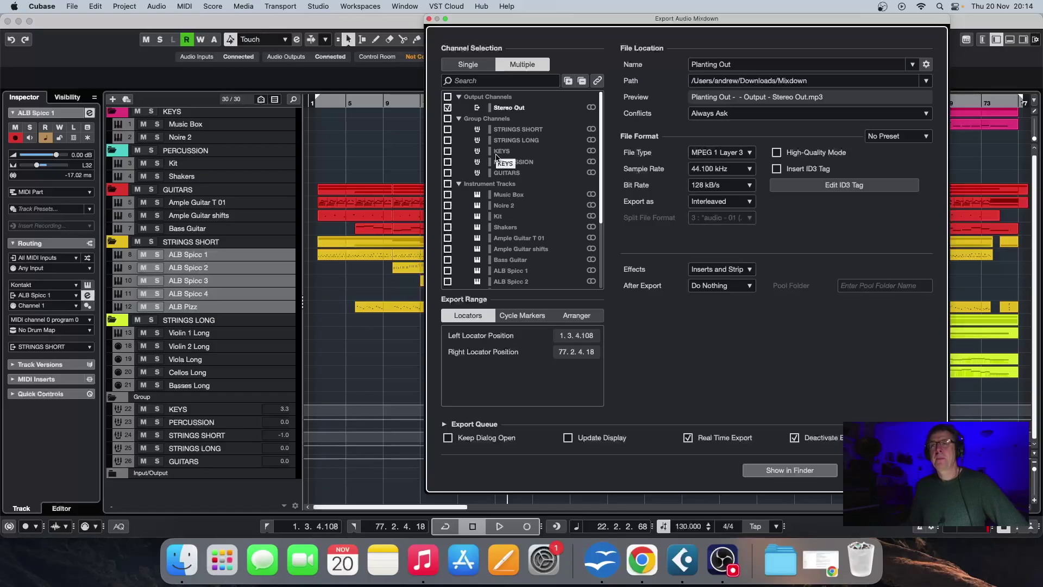
{"action": "left_click", "coordinate": [447, 108]}
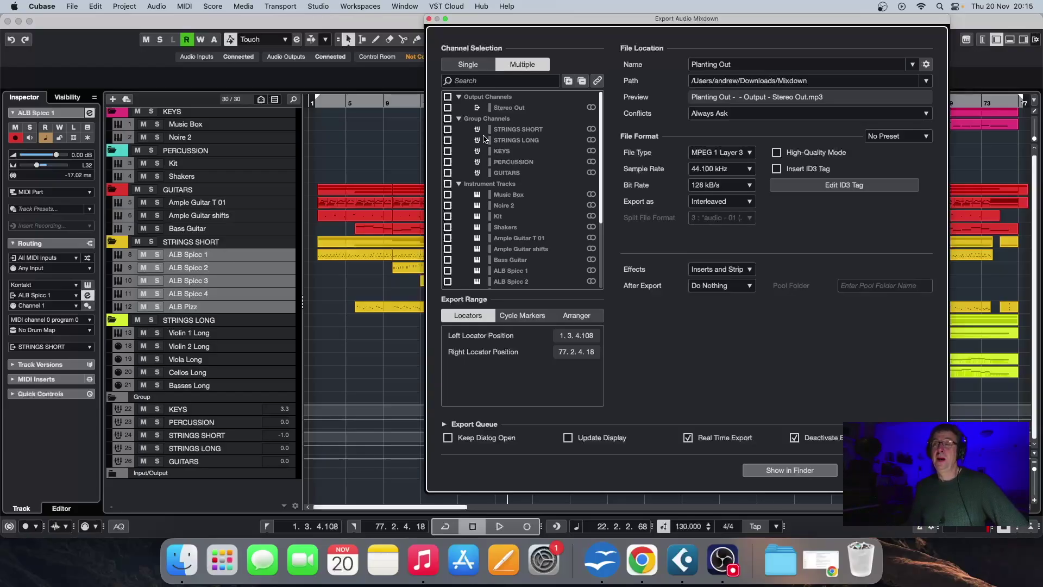
{"action": "scroll", "coordinate": [482, 212], "scroll_direction": "down", "scroll_amount": 5}
{"action": "scroll", "coordinate": [483, 212], "scroll_direction": "up", "scroll_amount": 5}
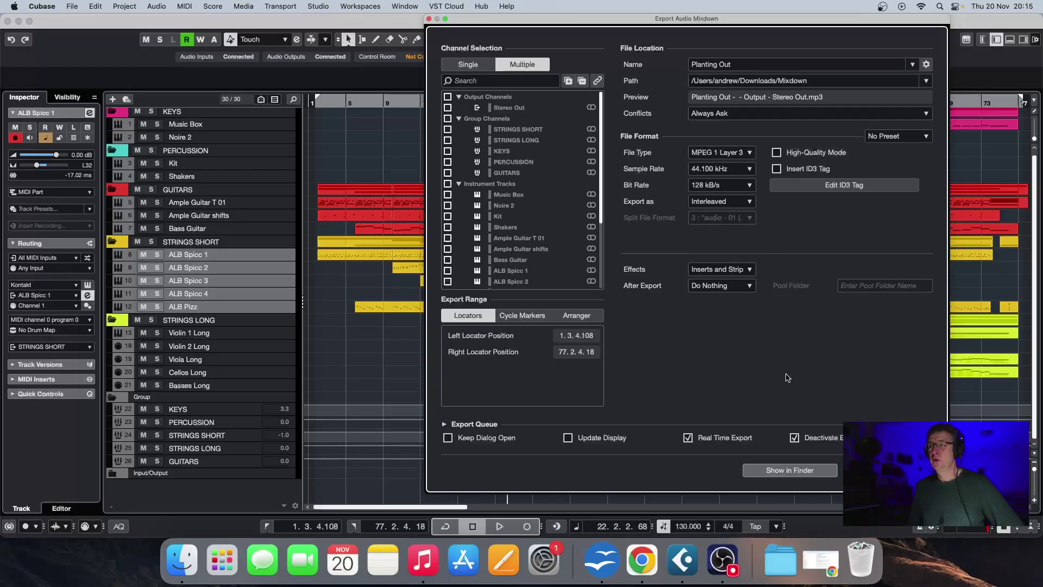
Expand the Export Queue in the mixdown dialog and choose the STRINGS SHORT group channel for export
{"action": "left_click_drag", "start_coordinate": [595, 23], "coordinate": [511, 23]}
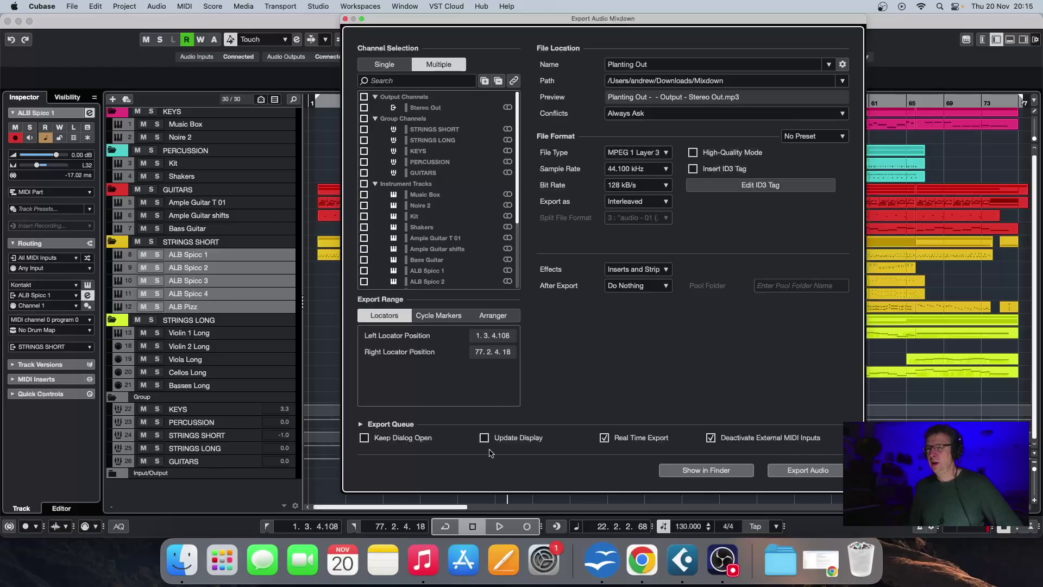
{"action": "left_click", "coordinate": [361, 424]}
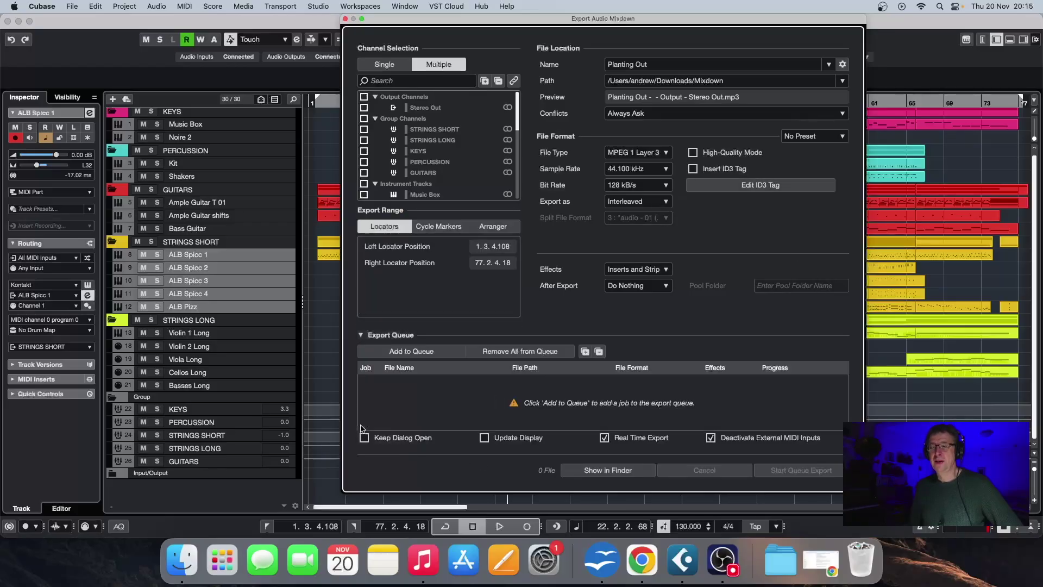
{"action": "left_click", "coordinate": [361, 335]}
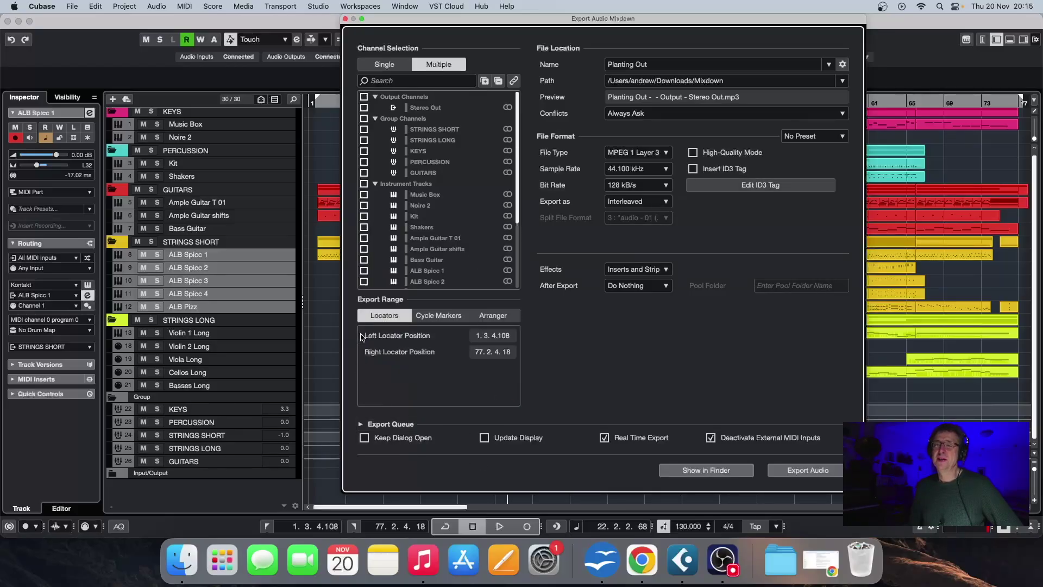
{"action": "left_click", "coordinate": [362, 424]}
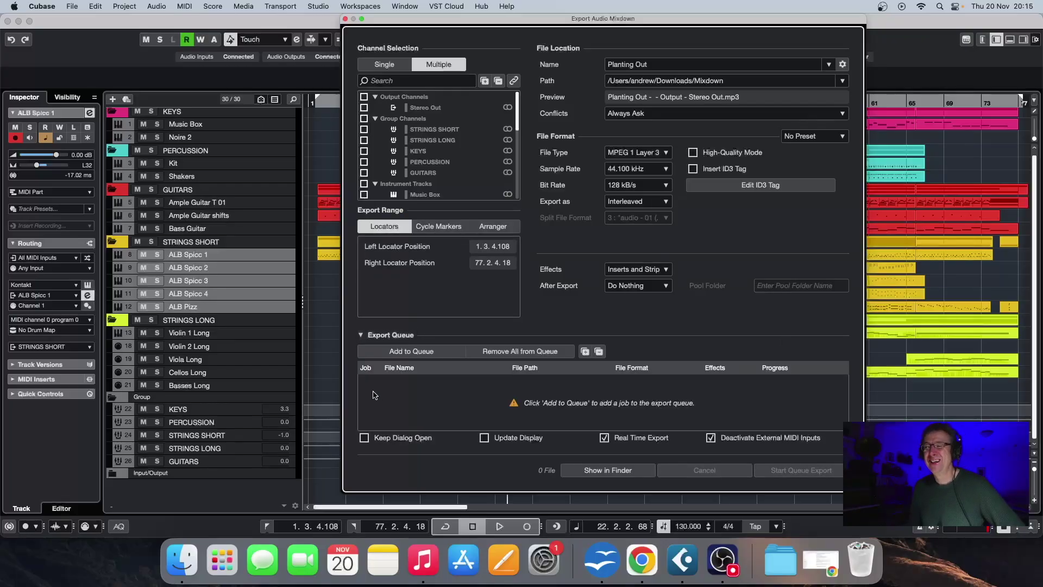
{"action": "left_click", "coordinate": [361, 336]}
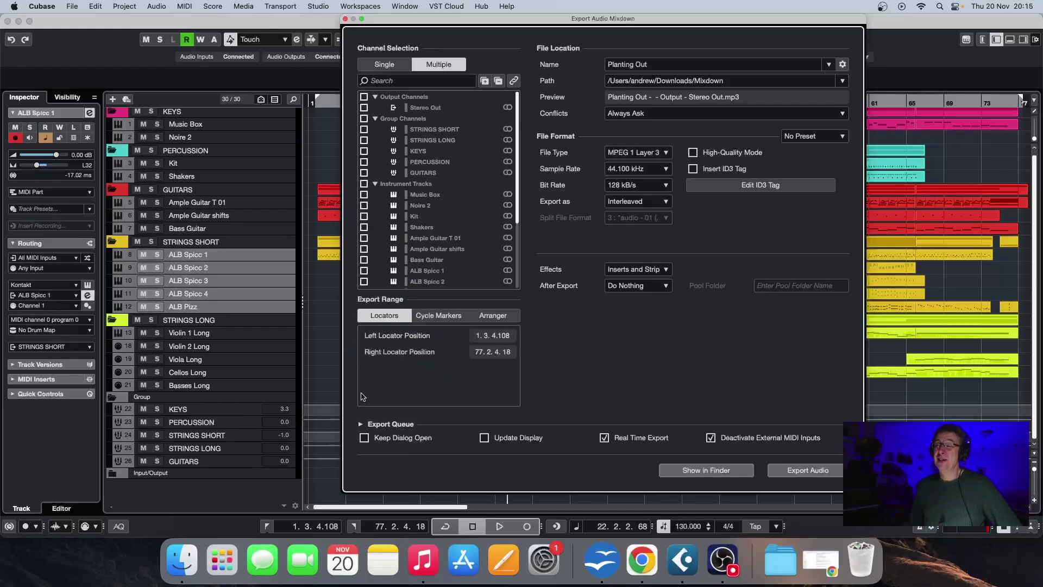
{"action": "left_click", "coordinate": [360, 424]}
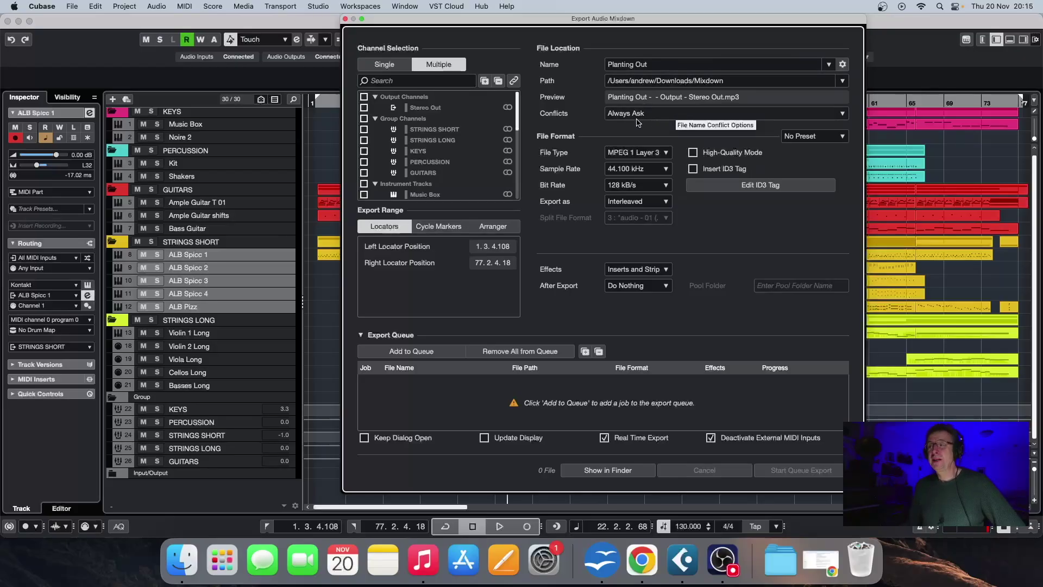
{"action": "left_click", "coordinate": [364, 129]}
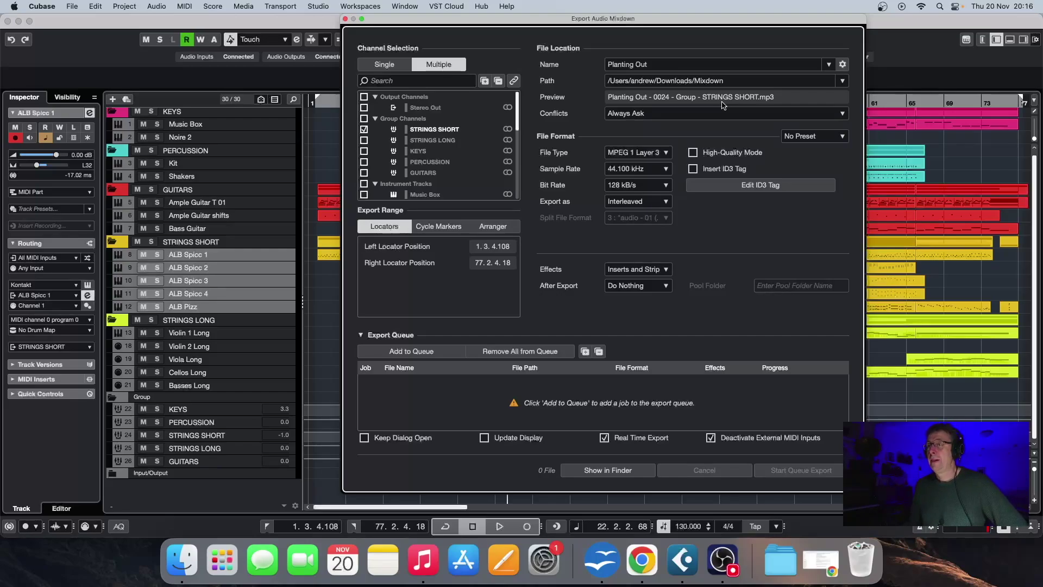
Try naming a single-channel mixdown "Planting Out Strings", and restore the name "Planting Out" and the Multiple channel selection
{"action": "left_click", "coordinate": [390, 67]}
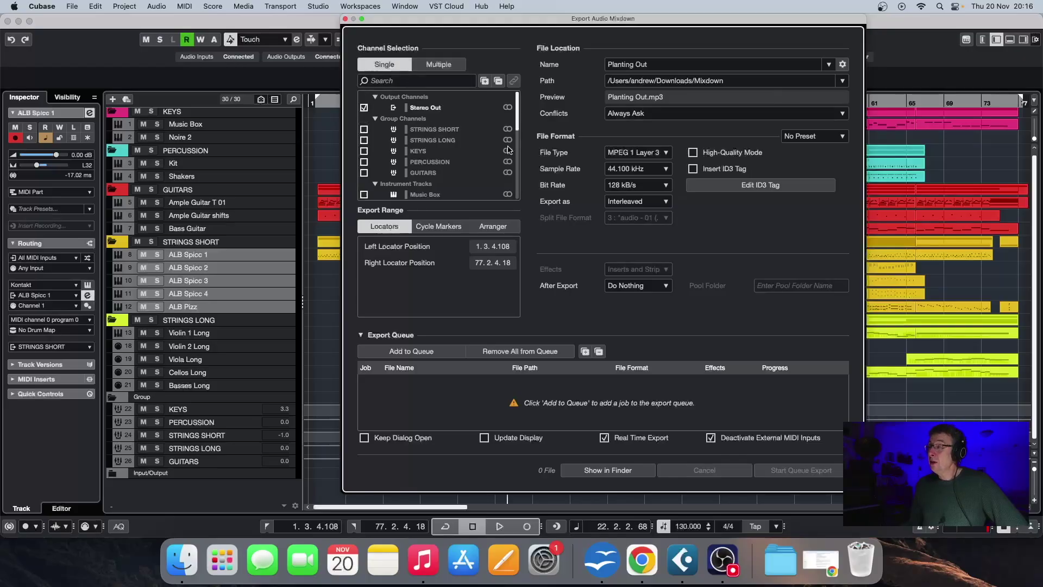
{"action": "left_click", "coordinate": [661, 65]}
{"action": "left_click", "coordinate": [662, 65]}
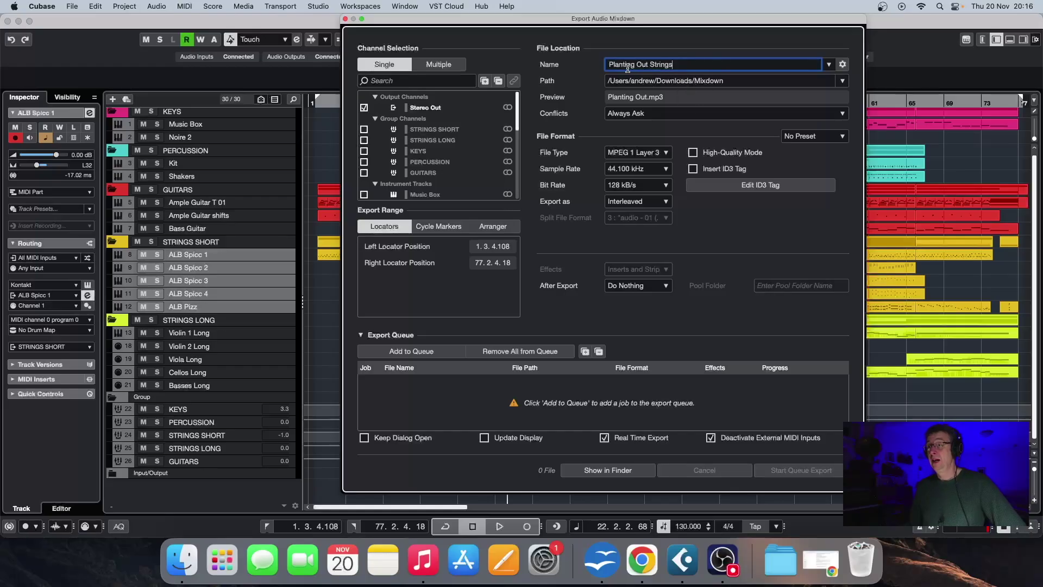
{"action": "key", "text": "BackSpace"}
{"action": "key", "text": "BackSpace"}
{"action": "key", "text": "BackSpace"}
{"action": "key", "text": "BackSpace"}
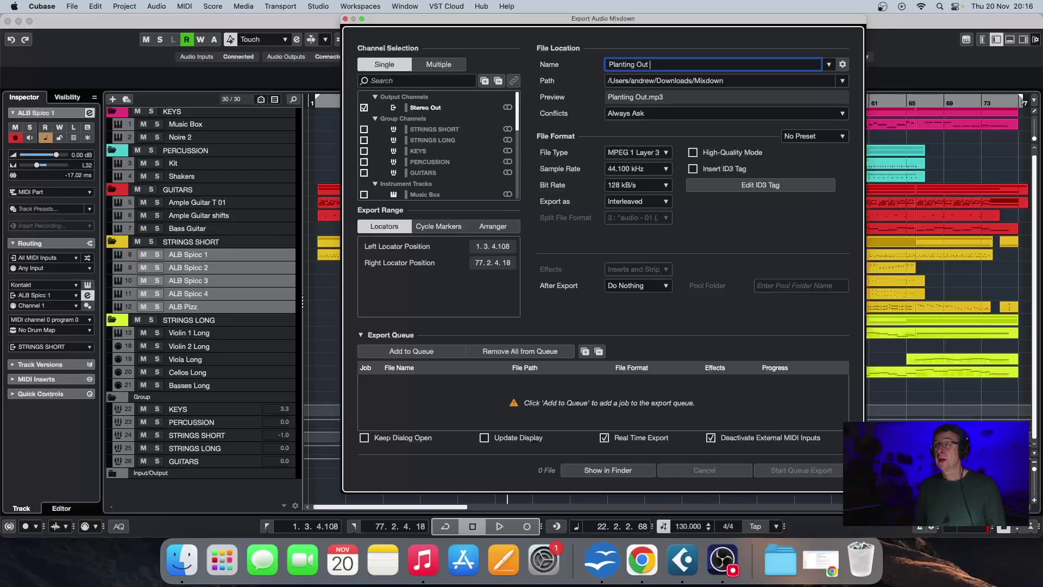
{"action": "left_click", "coordinate": [441, 64]}
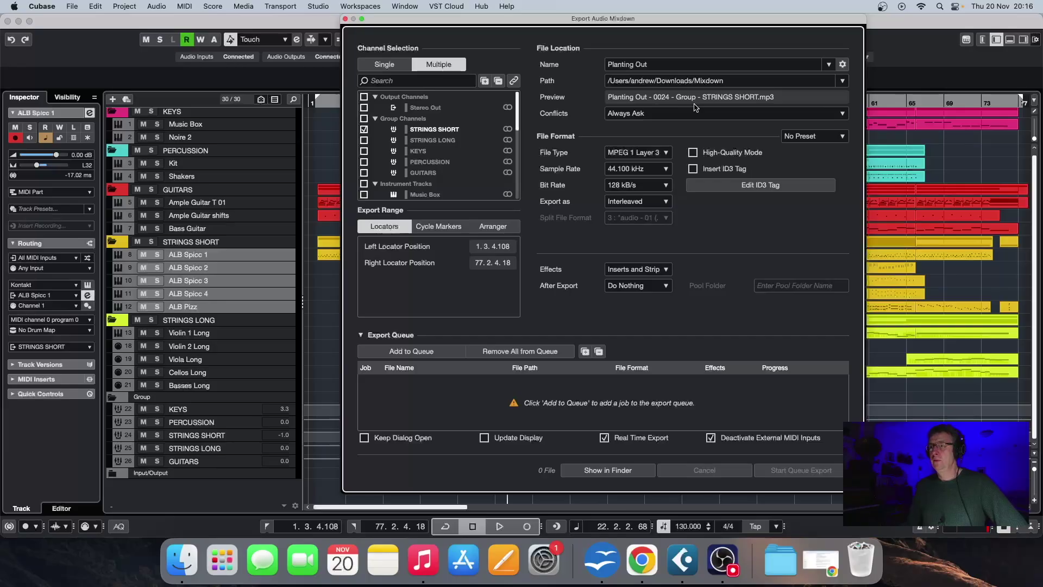
Compare the Wave, AIFF and MPEG 1 Layer 3 export formats and set the file type to Wave
{"action": "left_click", "coordinate": [666, 154]}
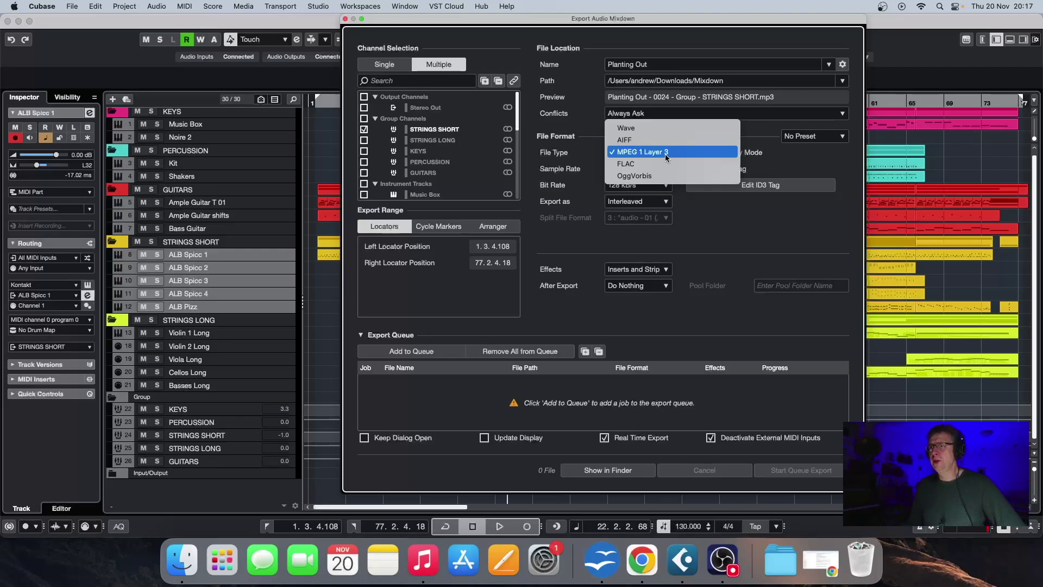
{"action": "left_click", "coordinate": [666, 130]}
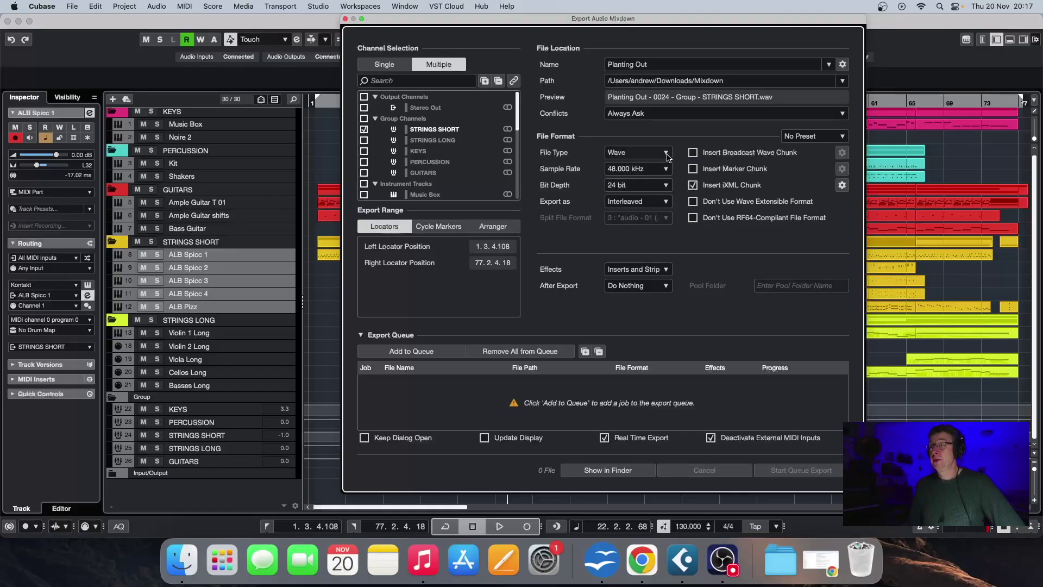
{"action": "left_click", "coordinate": [666, 156]}
{"action": "left_click", "coordinate": [661, 163]}
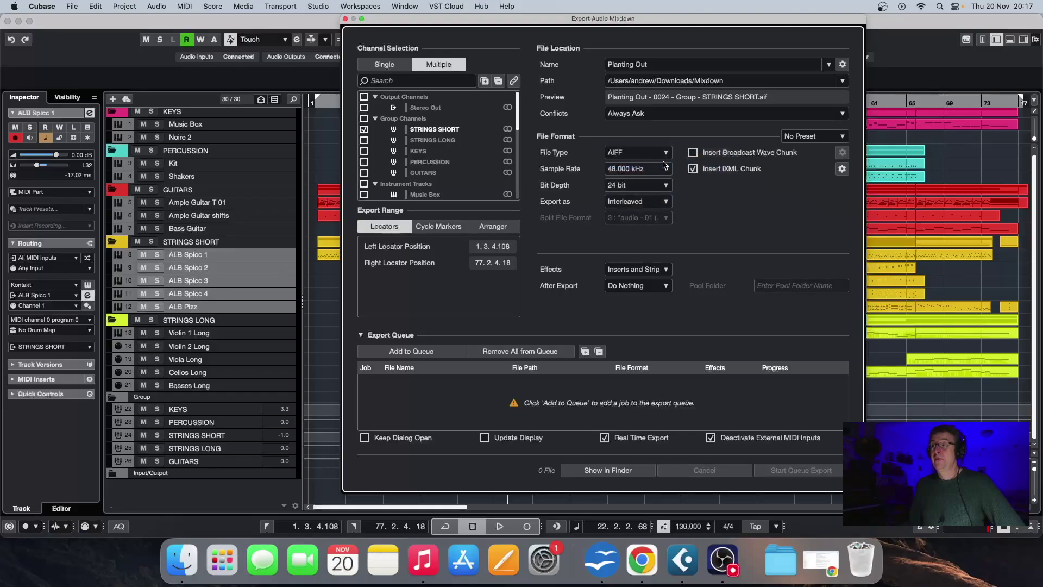
{"action": "left_click", "coordinate": [664, 152]}
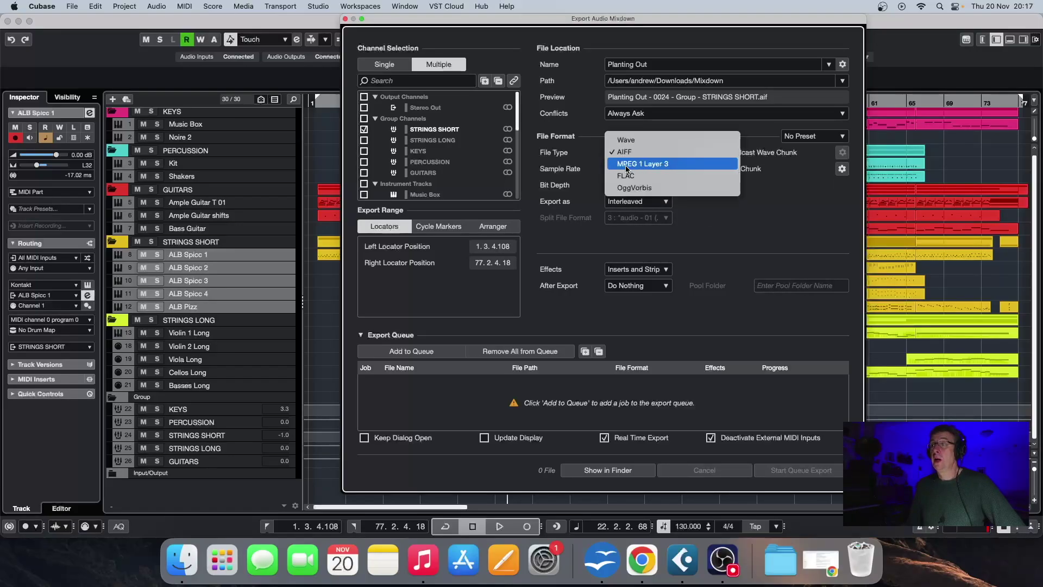
{"action": "left_click", "coordinate": [648, 166]}
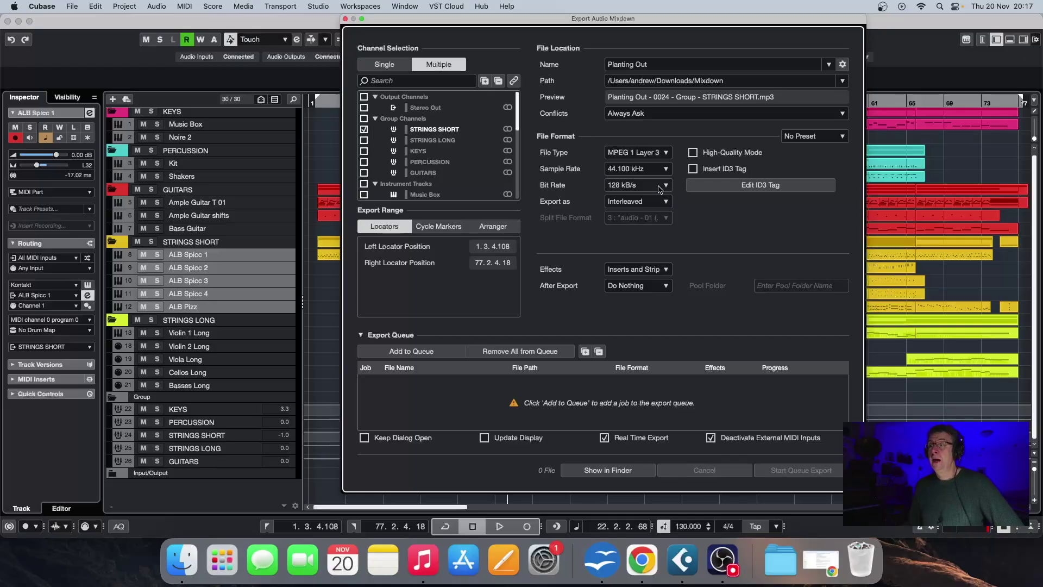
{"action": "left_click", "coordinate": [665, 154]}
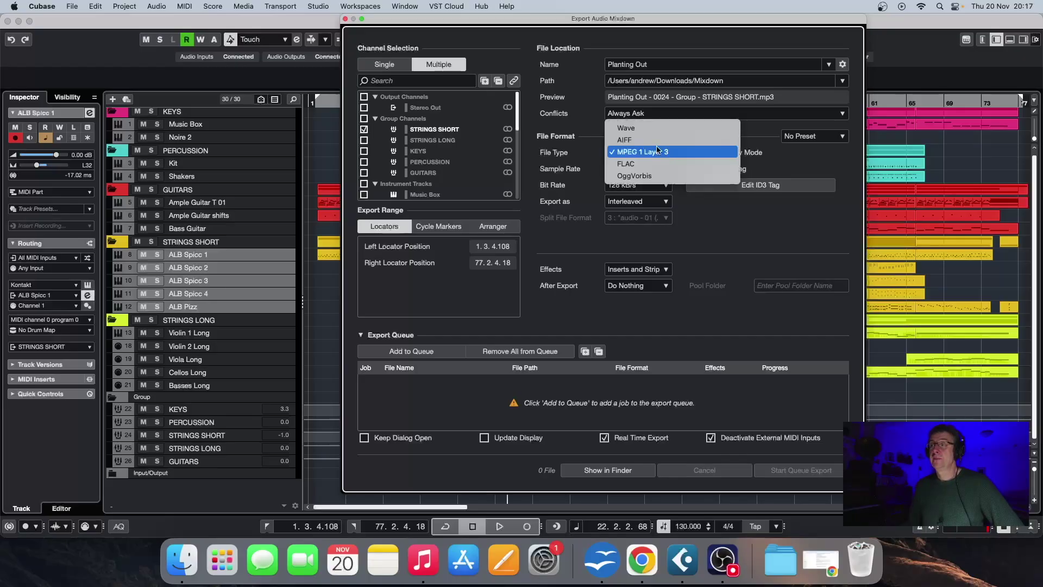
{"action": "left_click", "coordinate": [656, 130]}
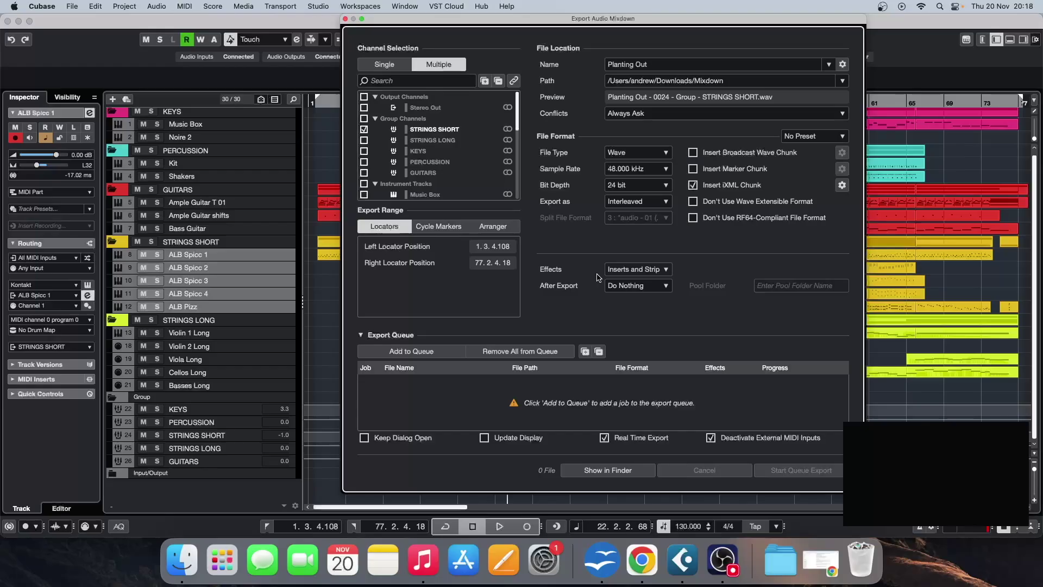
Compare the + Master/Groups/Sends (CSPM) and Inserts and Strip effects options, and check their availability for Single versus Multiple channel selection
{"action": "left_click", "coordinate": [667, 271]}
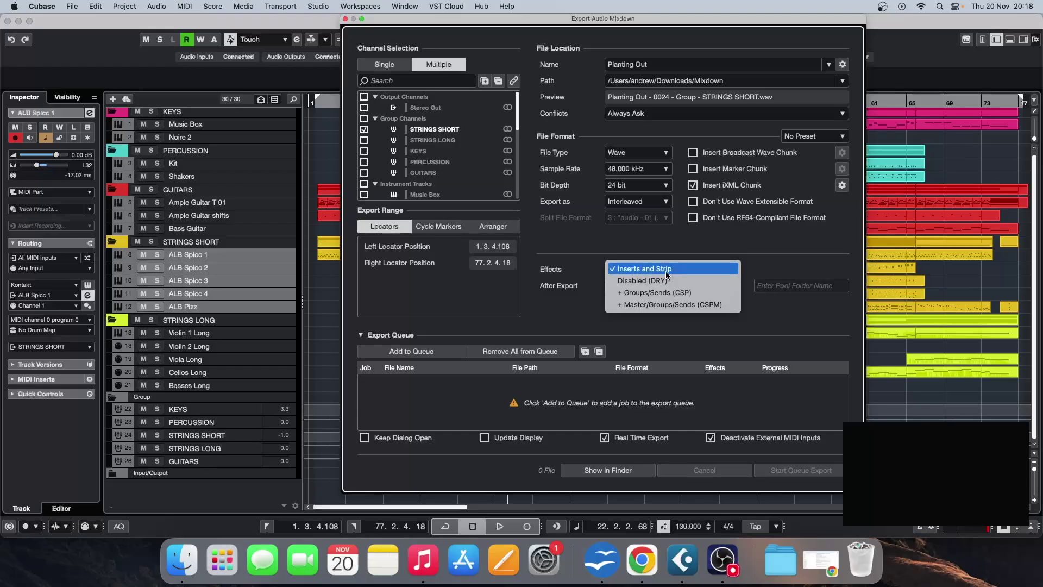
{"action": "left_click", "coordinate": [644, 305]}
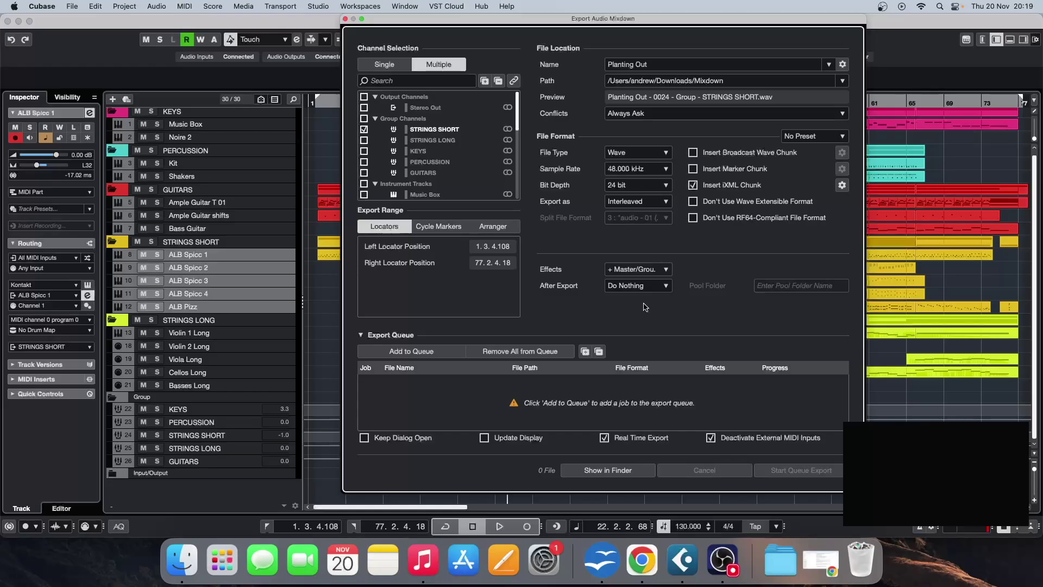
{"action": "left_click", "coordinate": [663, 270]}
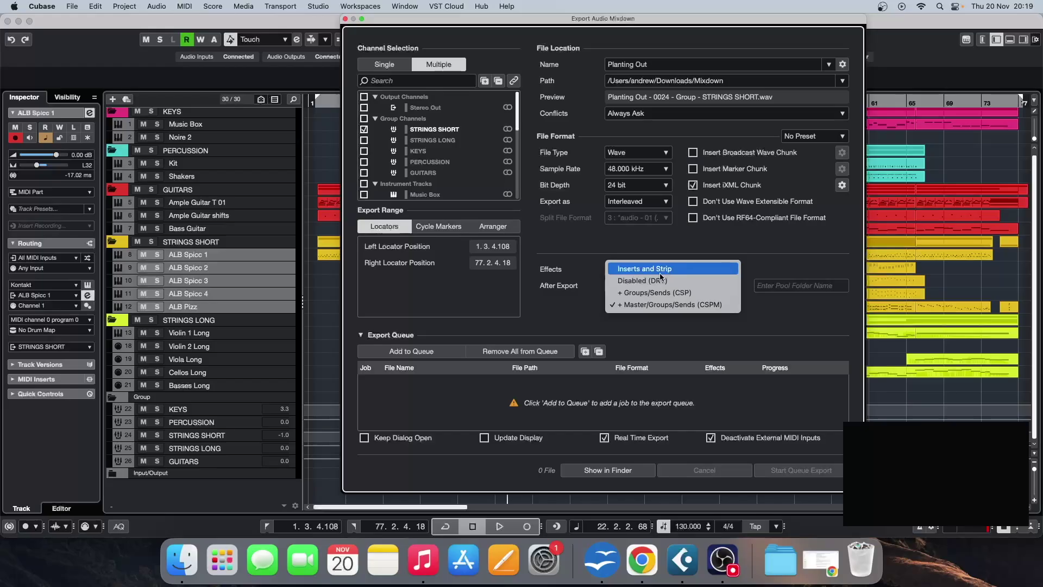
{"action": "left_click", "coordinate": [647, 267]}
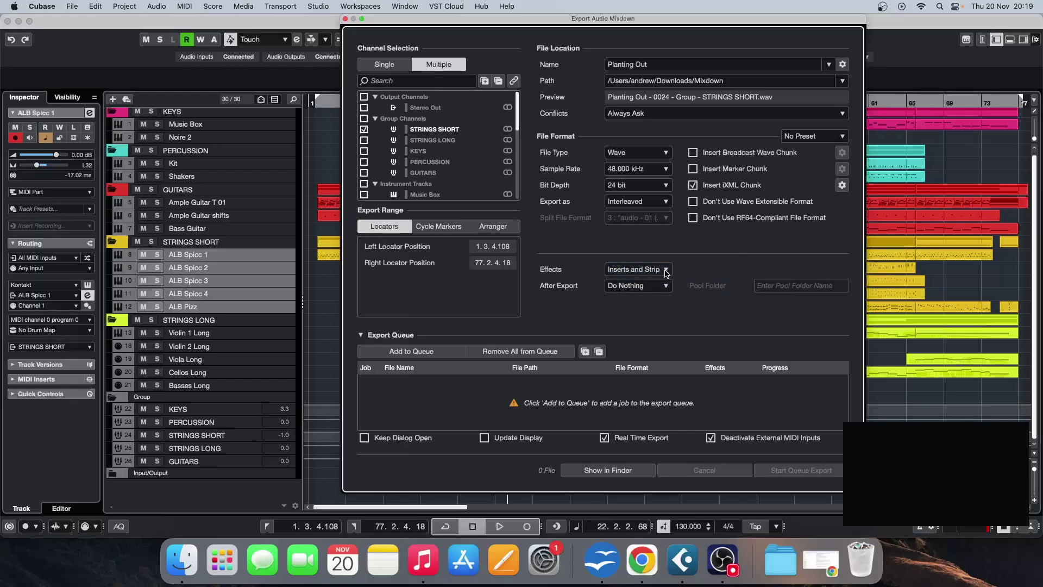
{"action": "left_click", "coordinate": [385, 65]}
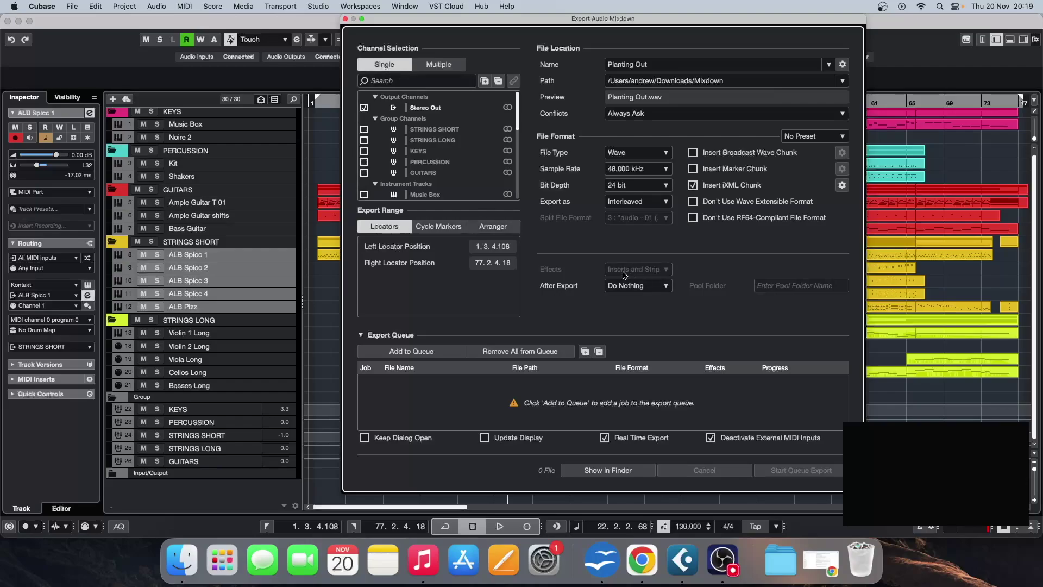
{"action": "left_click", "coordinate": [442, 68]}
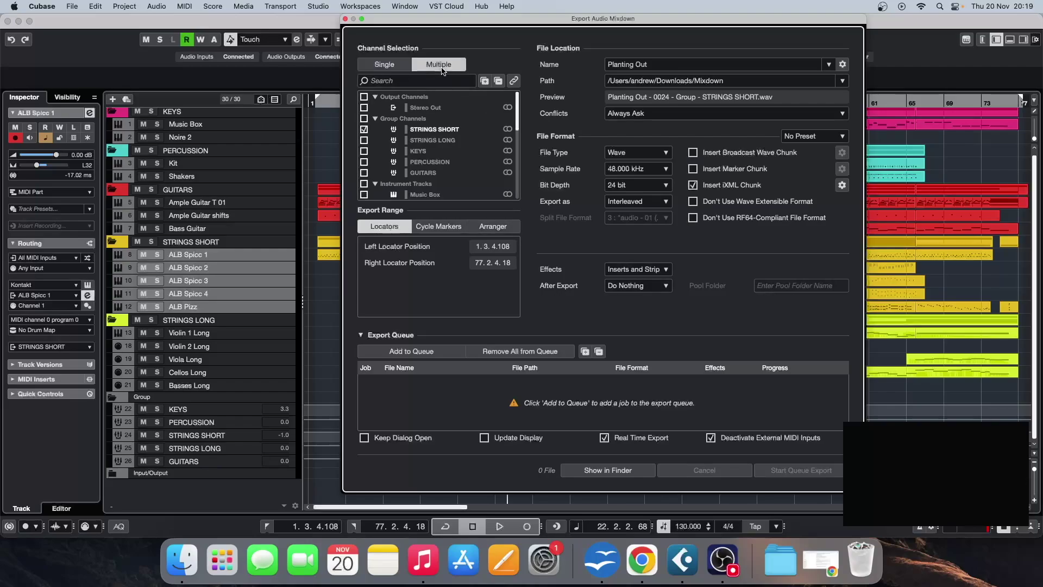
Set the export effects to + Master/Groups/Sends (CSPM) and keep the After Export action at Do Nothing
{"action": "left_click", "coordinate": [666, 272]}
{"action": "left_click", "coordinate": [670, 307]}
{"action": "left_click", "coordinate": [667, 288]}
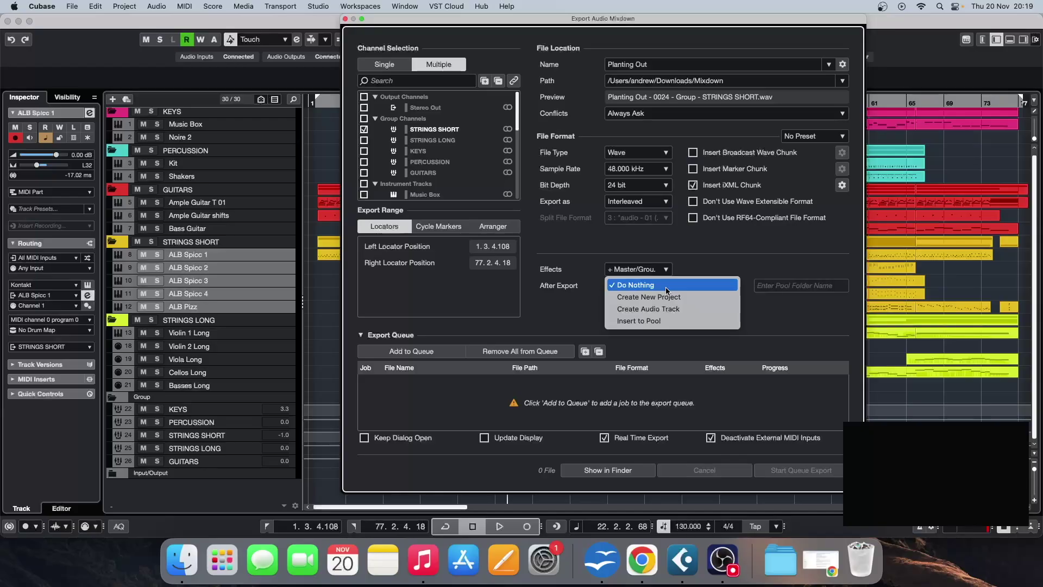
{"action": "left_click", "coordinate": [683, 285]}
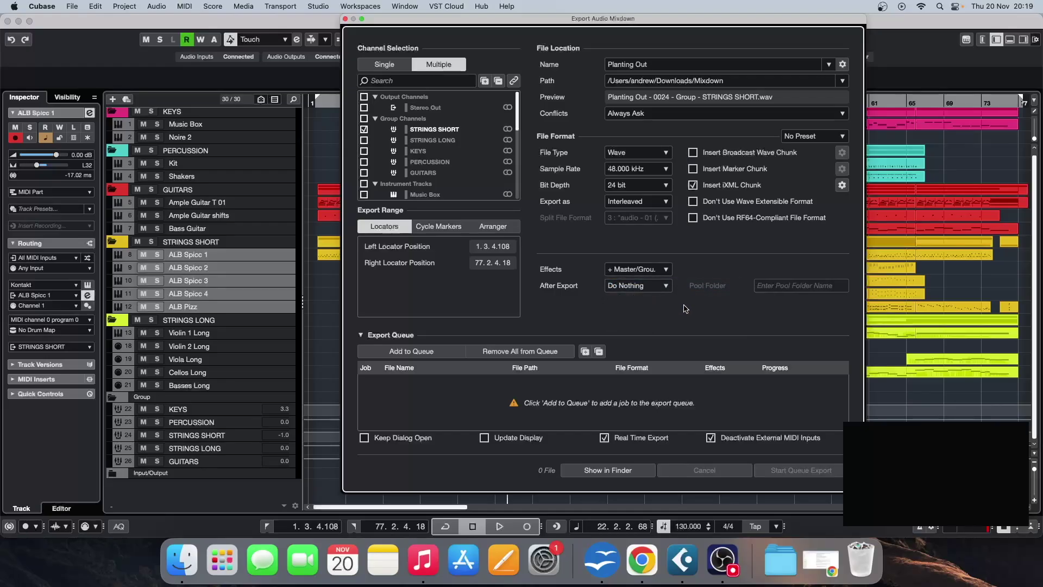
{"action": "scroll", "coordinate": [435, 128], "scroll_direction": "down", "scroll_amount": 3}
{"action": "scroll", "coordinate": [435, 127], "scroll_direction": "up", "scroll_amount": 3}
Try appending "strings short" to the mixdown name, and restore the name "Planting Out"
{"action": "left_click", "coordinate": [660, 69]}
{"action": "left_click", "coordinate": [658, 65]}
{"action": "type", "text": "strings short"}
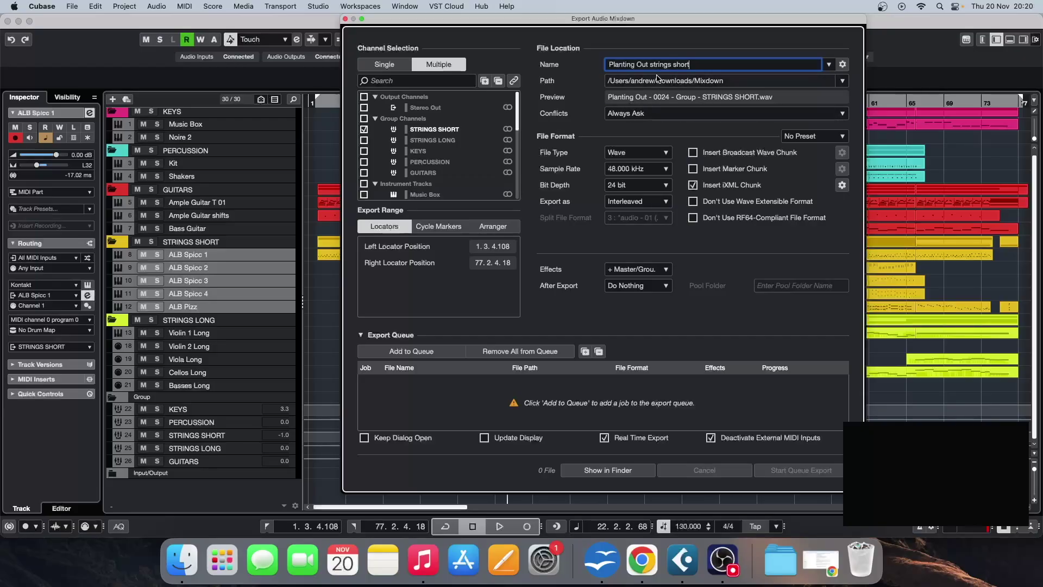
{"action": "key", "text": "BackSpace"}
{"action": "key", "text": "BackSpace"}
{"action": "key", "text": "BackSpace"}
{"action": "key", "text": "BackSpace"}
{"action": "key", "text": "BackSpace"}
{"action": "key", "text": "BackSpace"}
{"action": "key", "text": "BackSpace"}
{"action": "key", "text": "BackSpace"}
{"action": "key", "text": "BackSpace"}
{"action": "key", "text": "BackSpace"}
{"action": "key", "text": "BackSpace"}
{"action": "key", "text": "BackSpace"}
{"action": "key", "text": "BackSpace"}
Add the STRINGS SHORT and STRINGS LONG group channels to the export queue as two separate jobs
{"action": "left_click", "coordinate": [429, 351]}
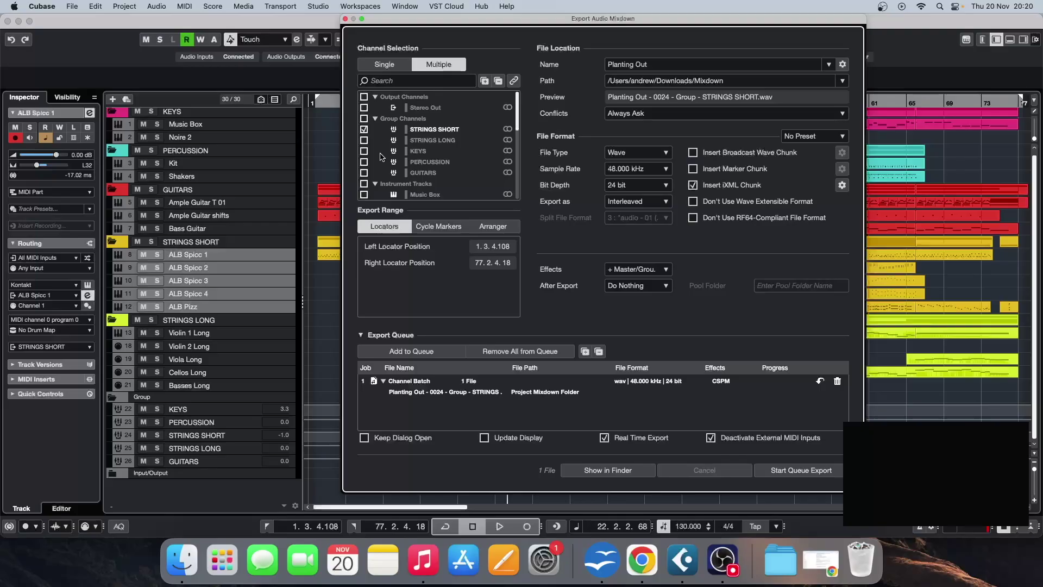
{"action": "left_click", "coordinate": [365, 131]}
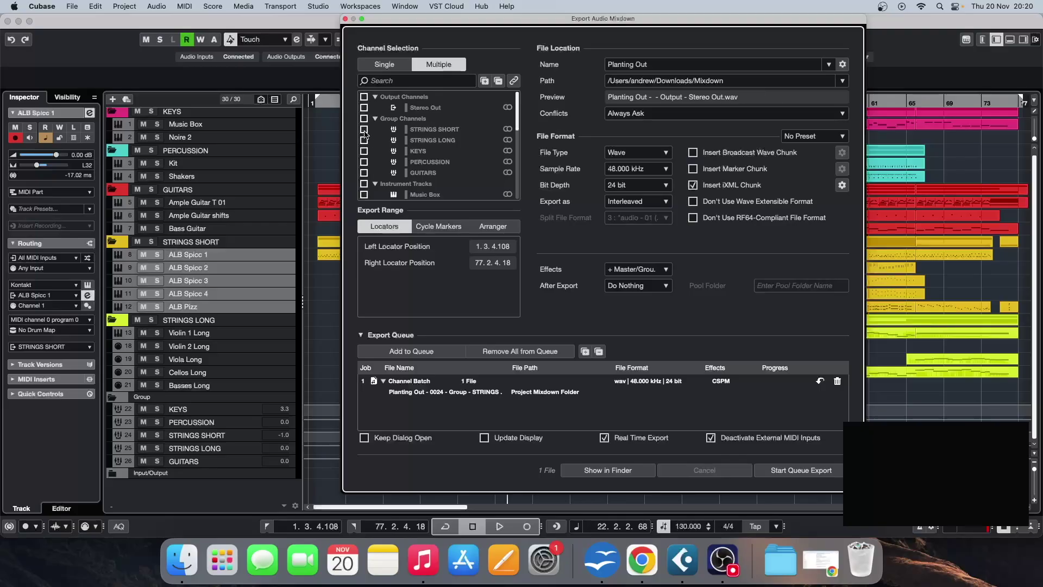
{"action": "left_click", "coordinate": [364, 140]}
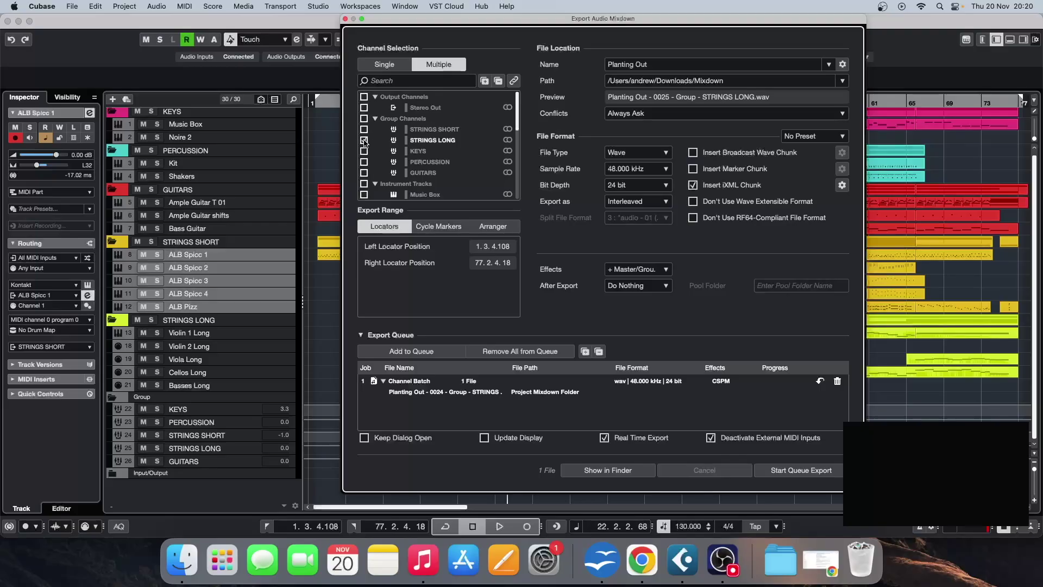
{"action": "left_click", "coordinate": [411, 352]}
Replace STRINGS LONG with KEYS in the channel selection and add it to the export queue
{"action": "left_click", "coordinate": [364, 140]}
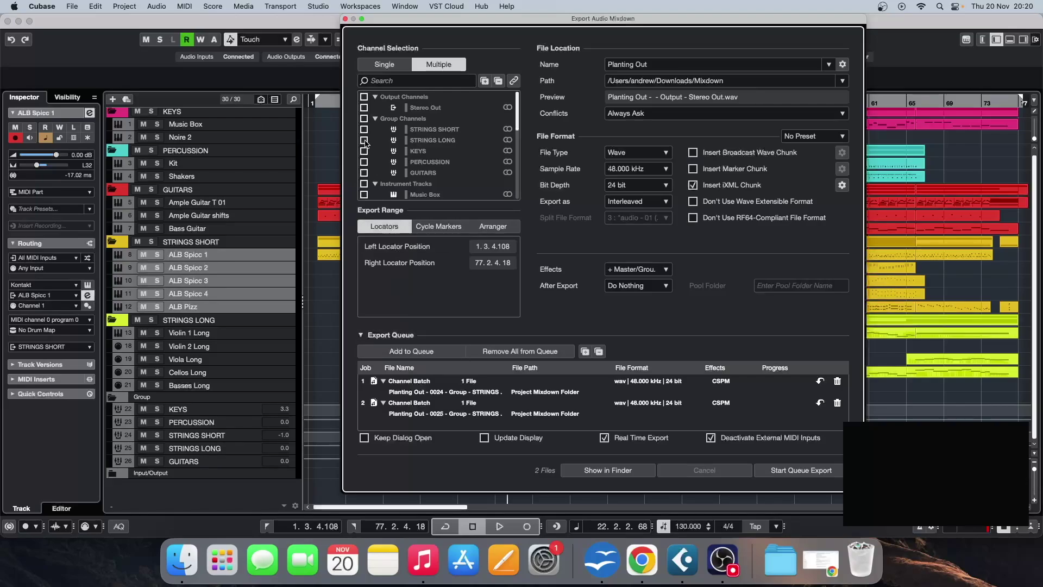
{"action": "left_click", "coordinate": [364, 151]}
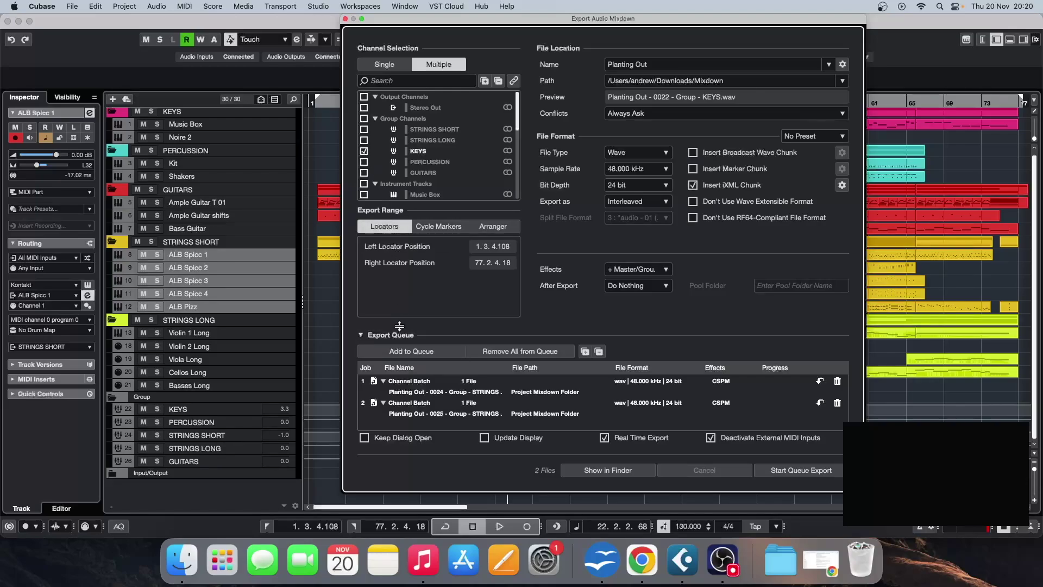
{"action": "left_click", "coordinate": [419, 352]}
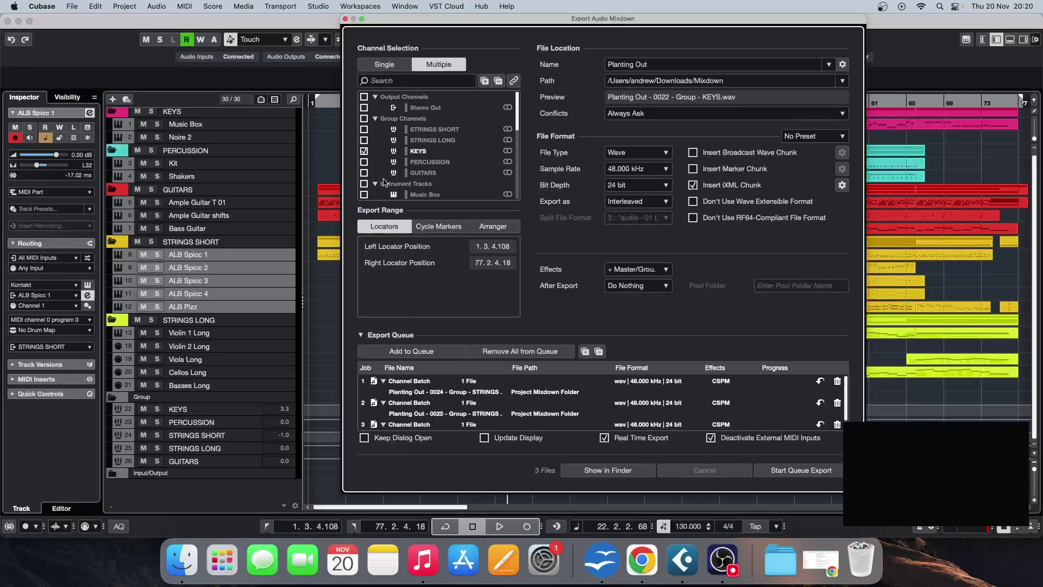
Add the PERCUSSION group channel alone to the export queue, and select only GUITARS for the following job
{"action": "left_click", "coordinate": [364, 151]}
{"action": "left_click", "coordinate": [364, 161]}
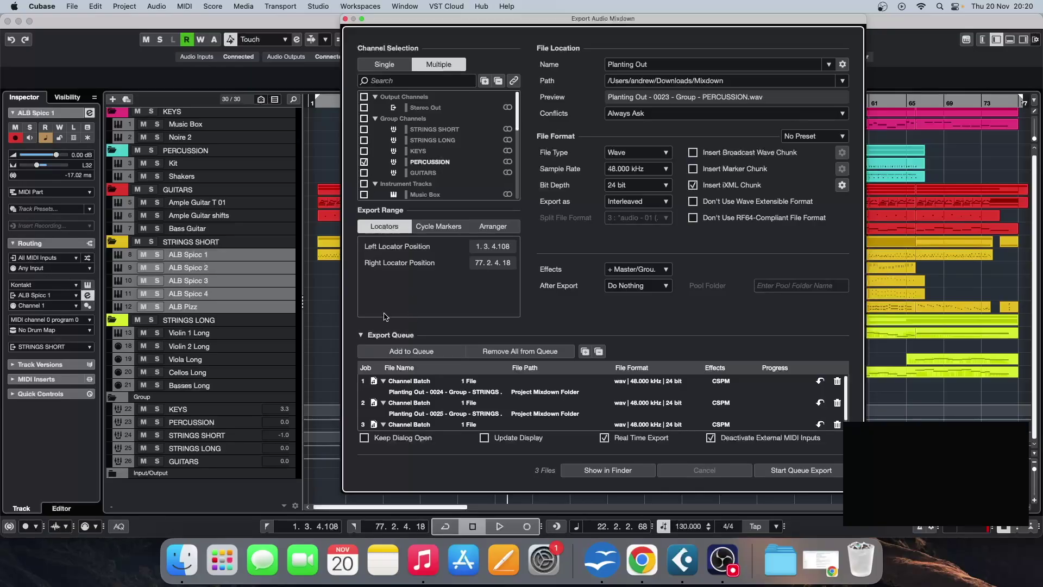
{"action": "left_click", "coordinate": [409, 352]}
{"action": "left_click", "coordinate": [364, 162]}
{"action": "left_click", "coordinate": [364, 172]}
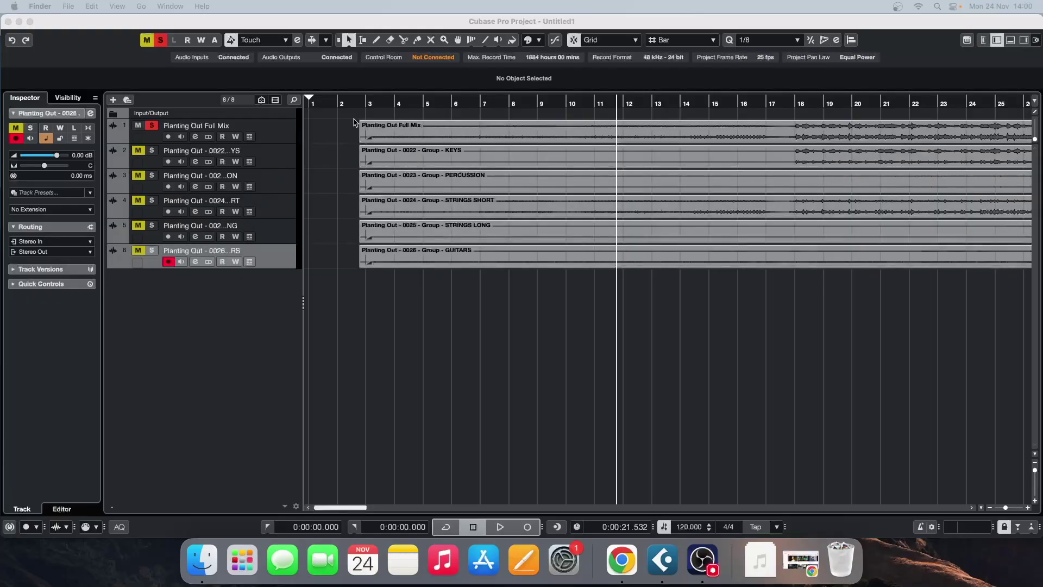
Play the imported files from bar 3, comparing the Planting Out Full Mix track with the combined group stems by toggling solo and mute
{"action": "left_click", "coordinate": [365, 106]}
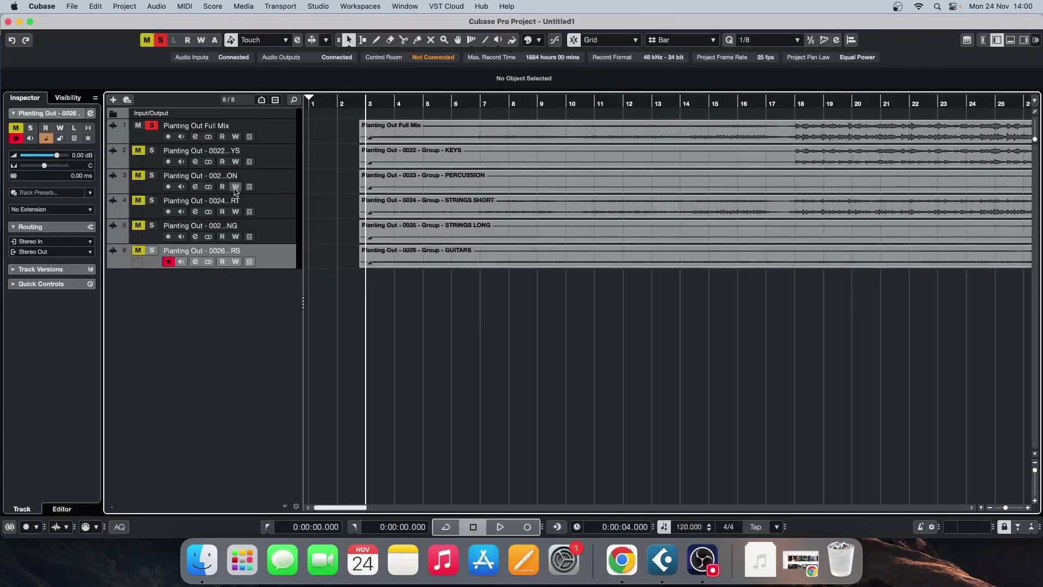
{"action": "key", "text": "space"}
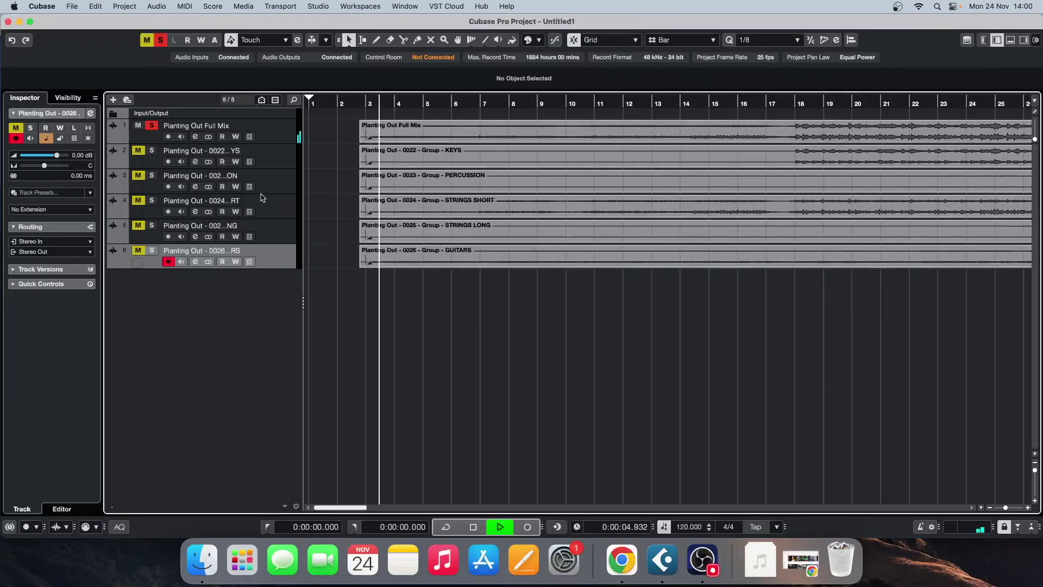
{"action": "left_click", "coordinate": [138, 125]}
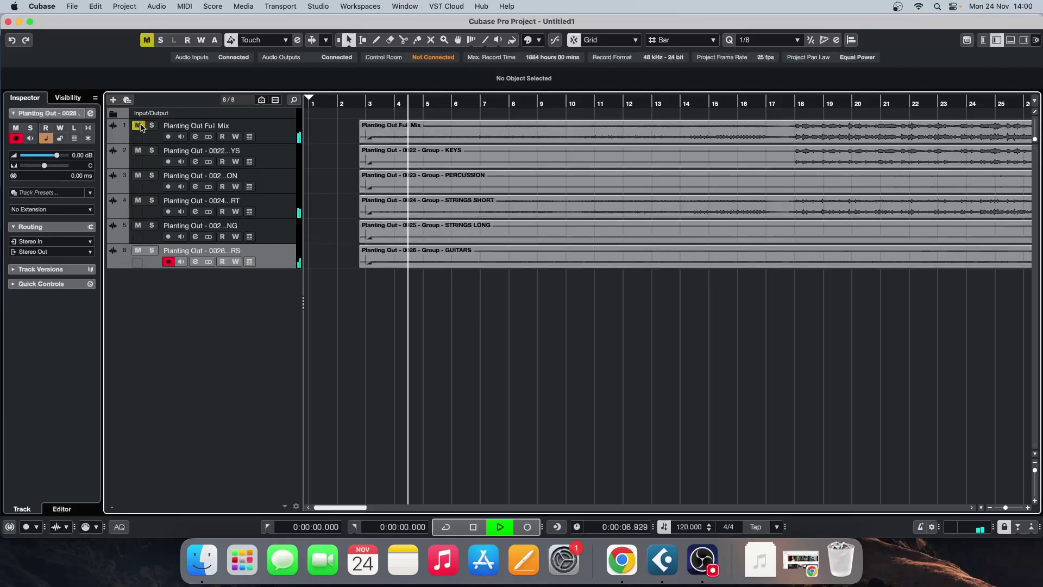
{"action": "left_click", "coordinate": [153, 127]}
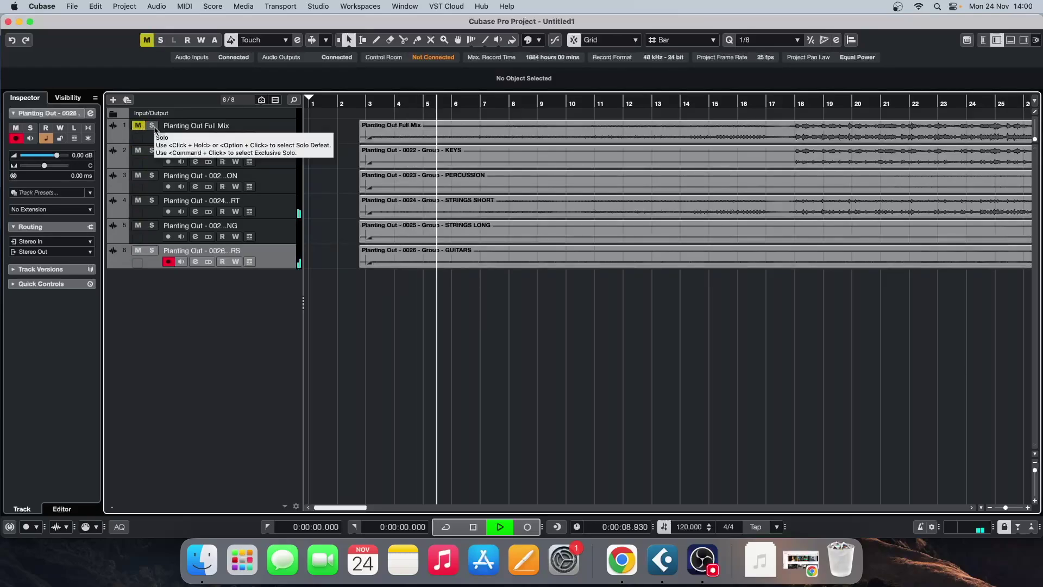
{"action": "left_click", "coordinate": [153, 127]}
{"action": "left_click", "coordinate": [139, 128]}
{"action": "left_click", "coordinate": [138, 126]}
{"action": "left_click", "coordinate": [152, 126]}
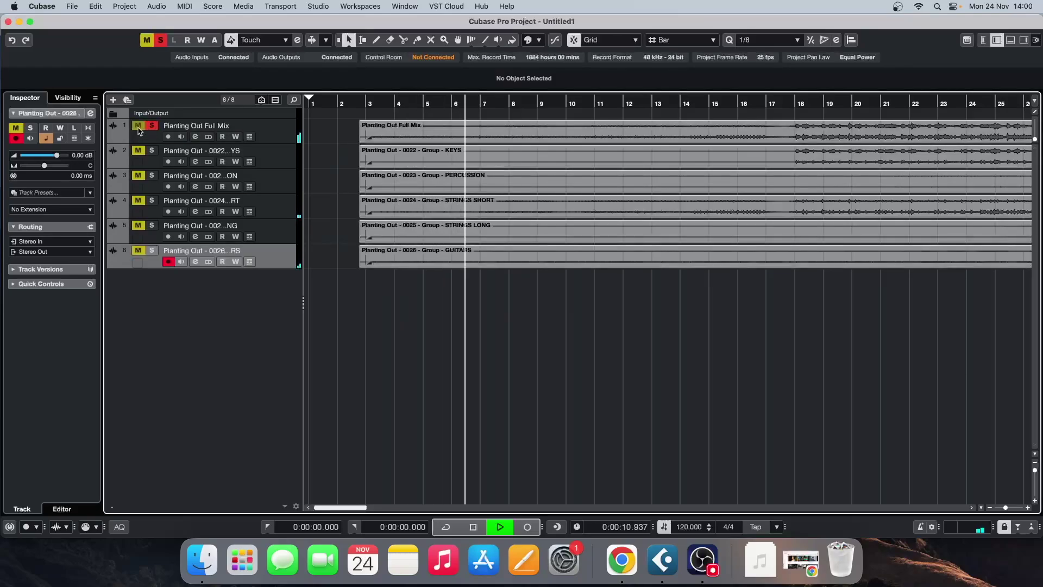
{"action": "left_click", "coordinate": [152, 126]}
{"action": "left_click", "coordinate": [138, 125]}
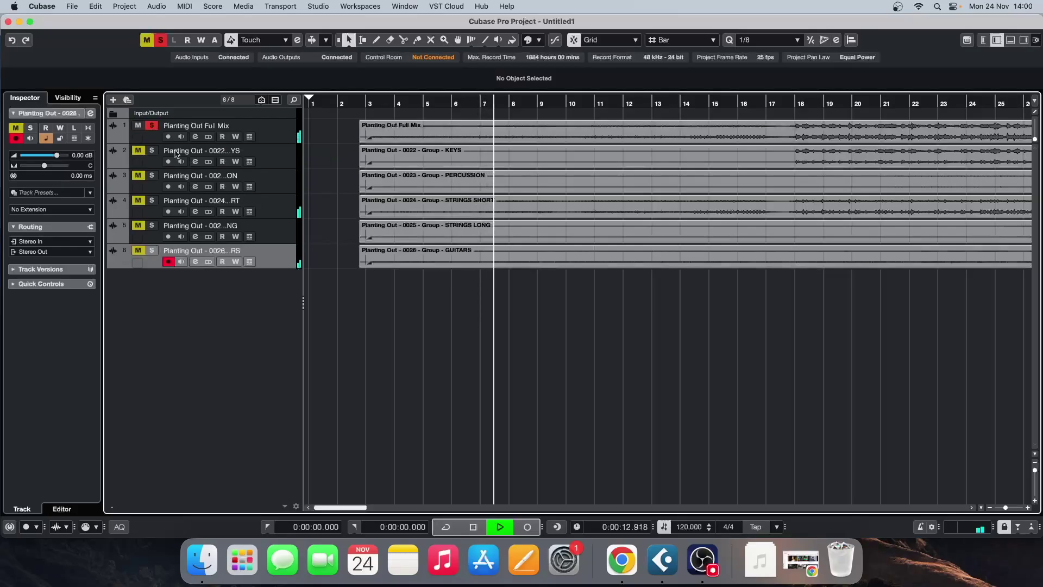
{"action": "key", "text": "space"}
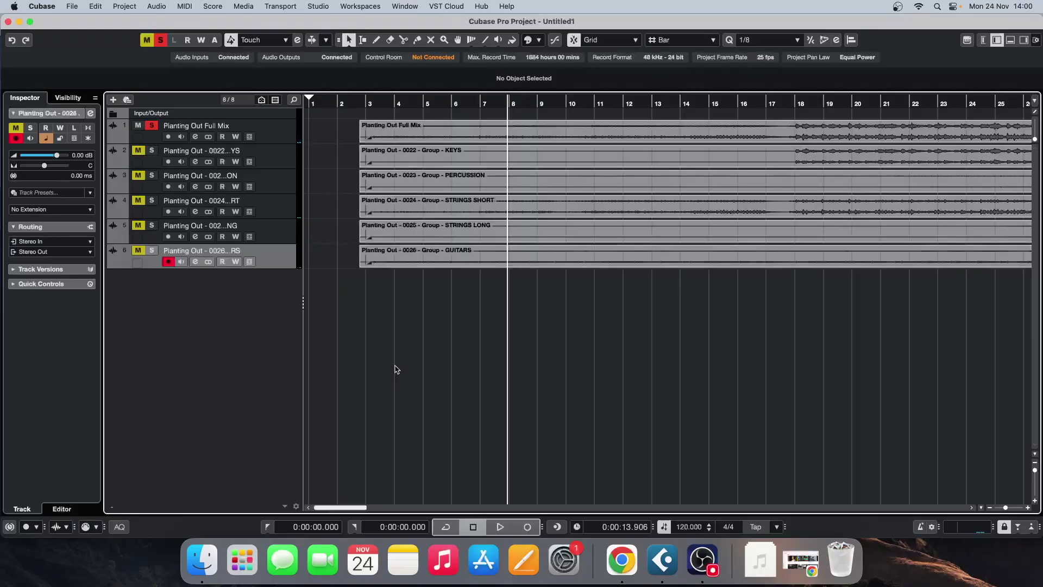
Examine the waveforms of the full mix and the five group stems along their whole length
{"action": "key", "text": "g"}
{"action": "key", "text": "g"}
{"action": "key", "text": "g"}
{"action": "key", "text": "g"}
{"action": "key", "text": "g"}
{"action": "key", "text": "g"}
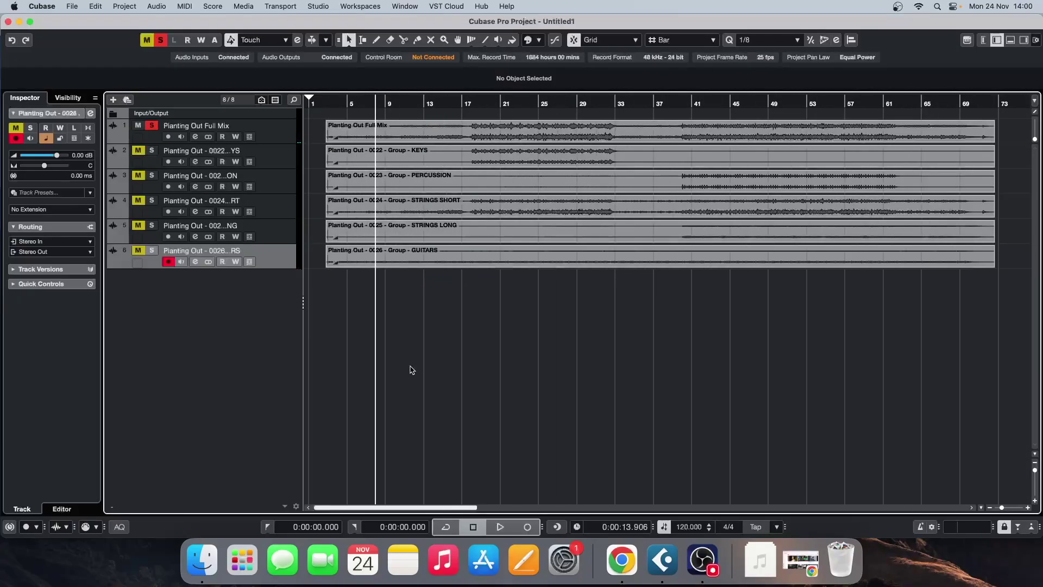